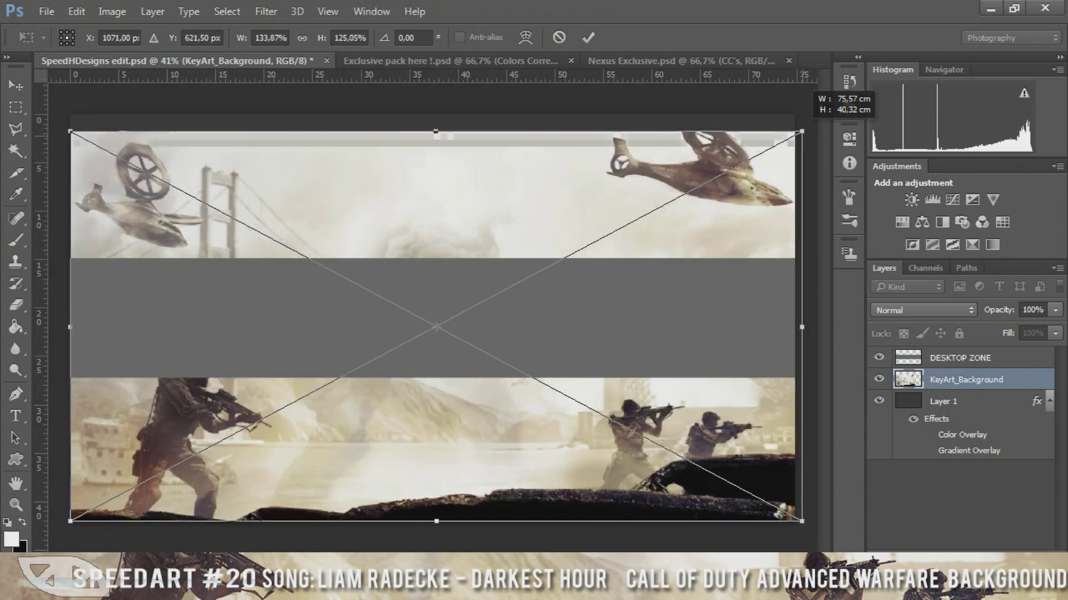
Fit the key art, clip a sharp copy into the desktop band, and Gaussian-blur the backdrop
key(Return)
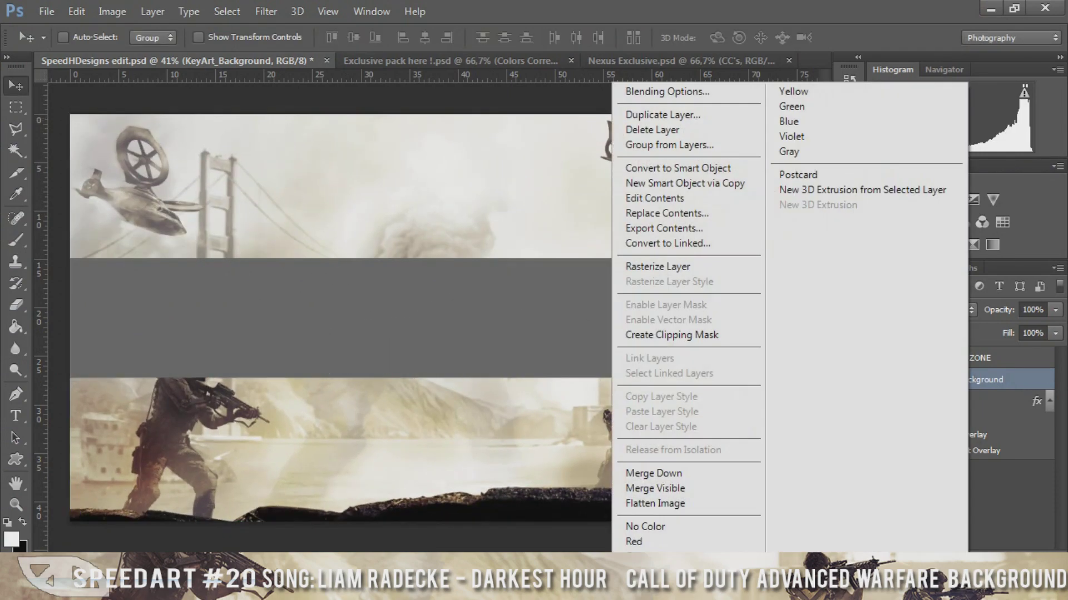
key(ctrl+j)
key(ctrl+alt+g)
click(297, 12)
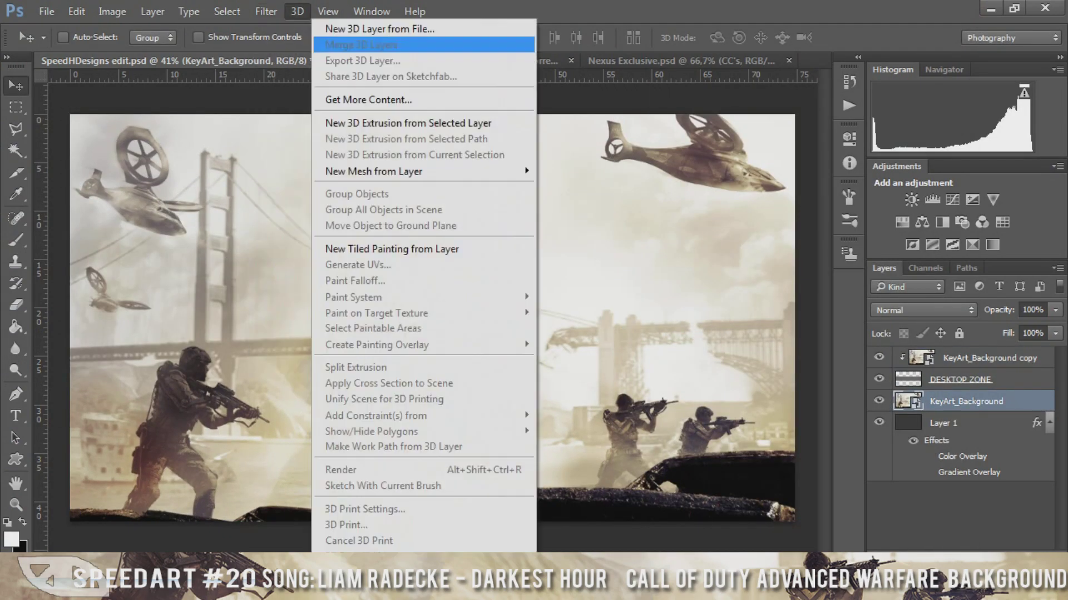
click(526, 242)
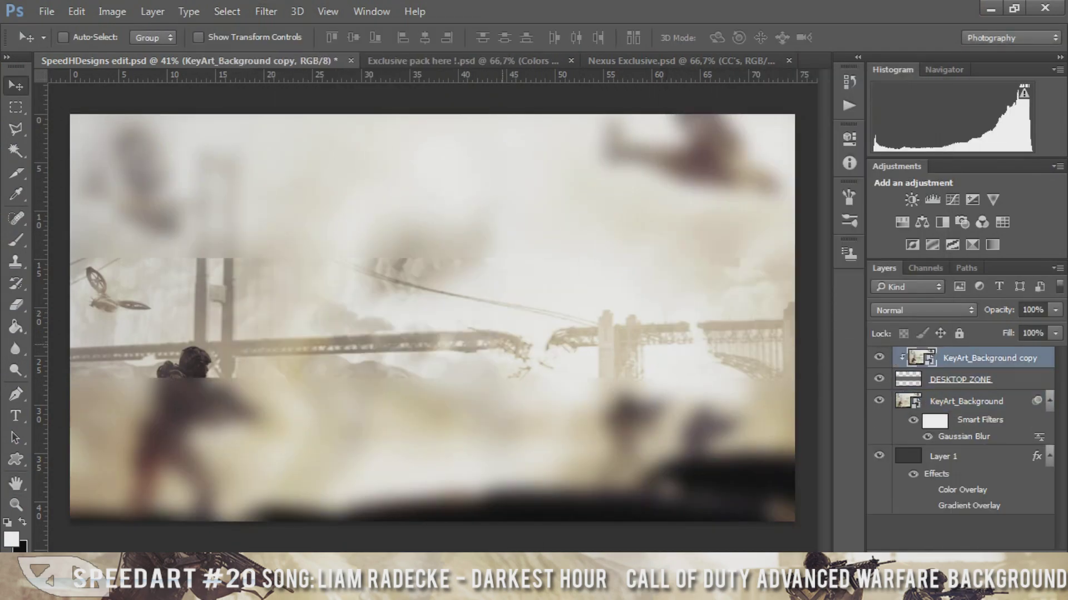
drag(478, 261, 484, 255)
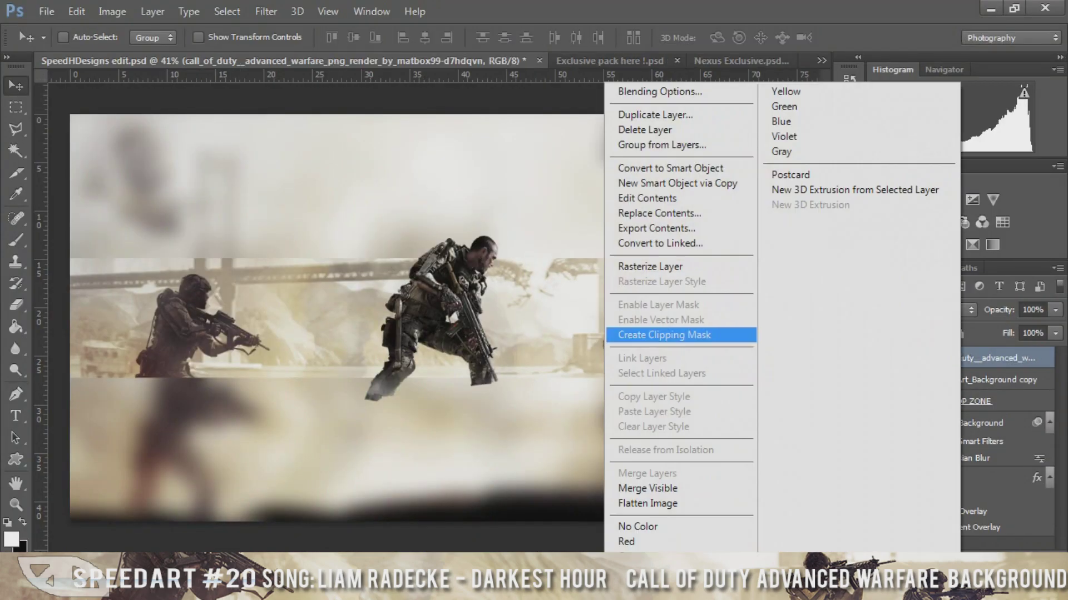
Clip the soldier render into the band and add a Screen-blended duplicate of it
click(664, 335)
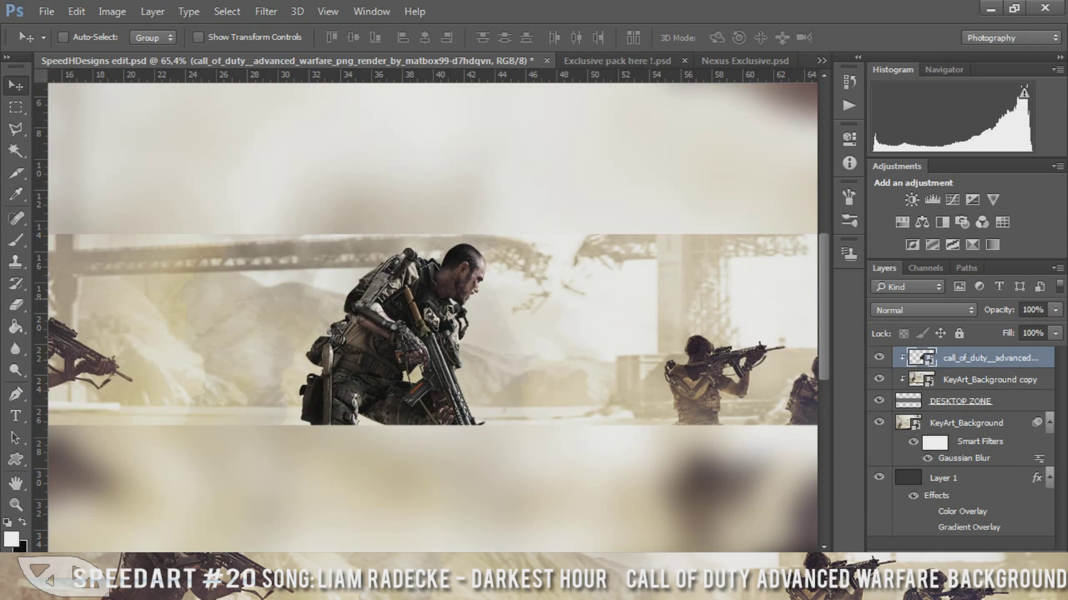
click(923, 310)
click(890, 74)
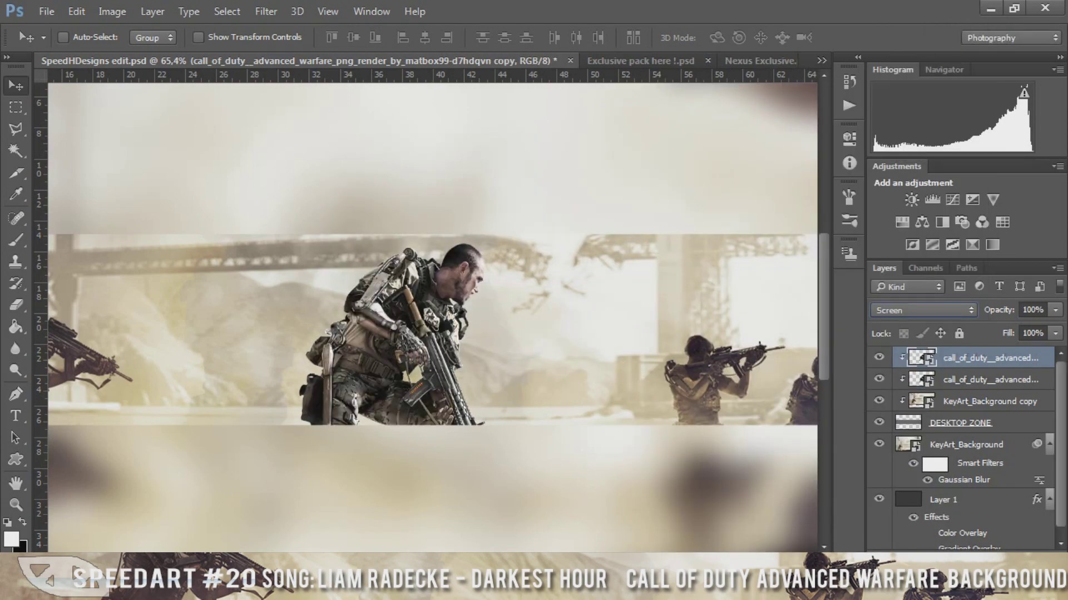
click(639, 61)
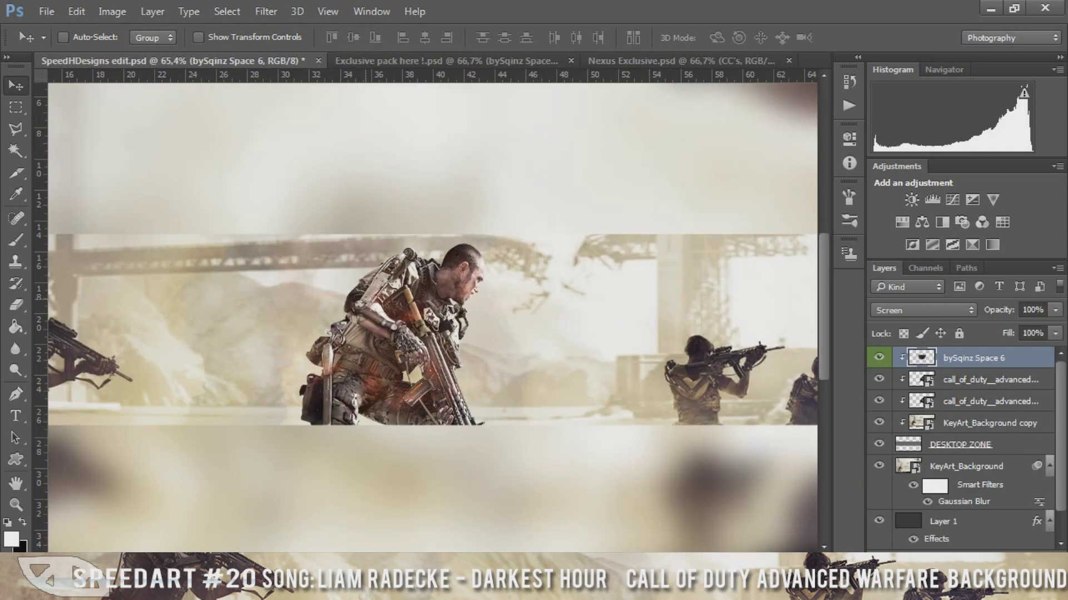
Set the bySqinz space texture to Screen and bring it into the banner over the soldier
click(923, 310)
click(890, 134)
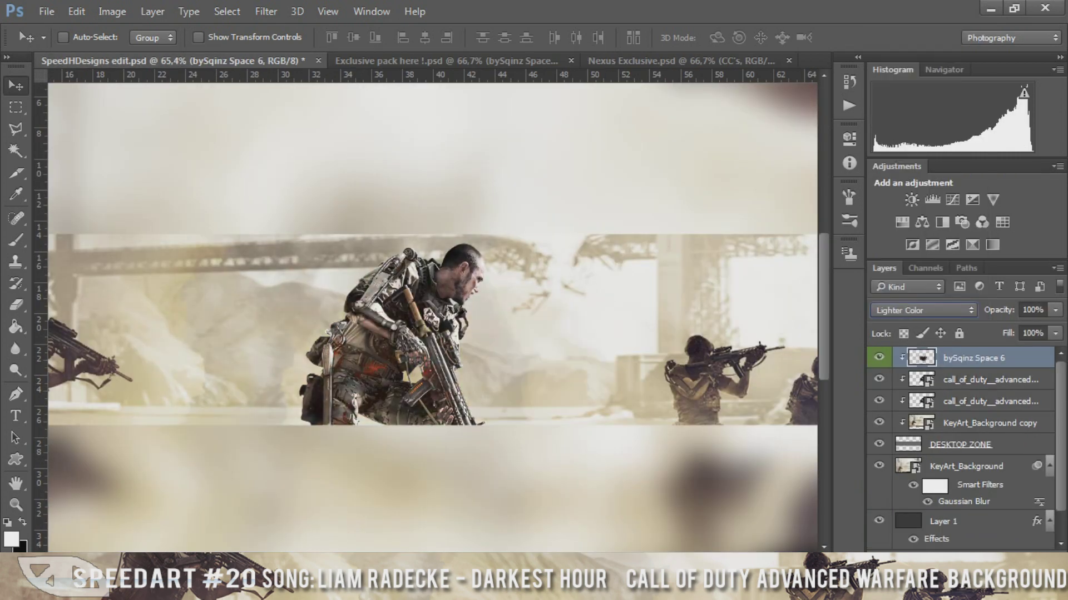
click(923, 310)
click(890, 101)
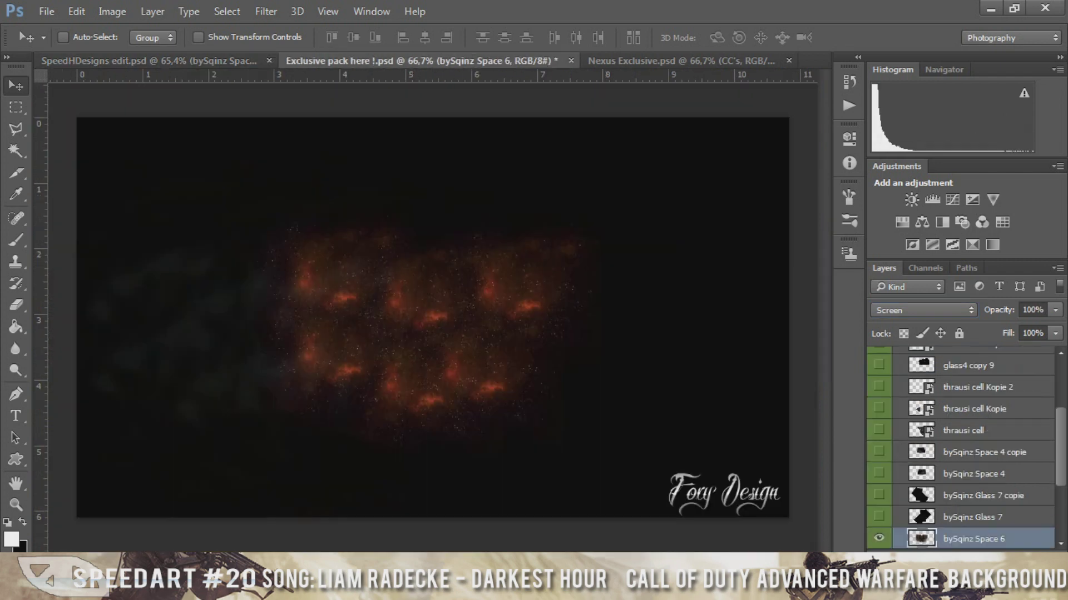
drag(440, 289, 381, 339)
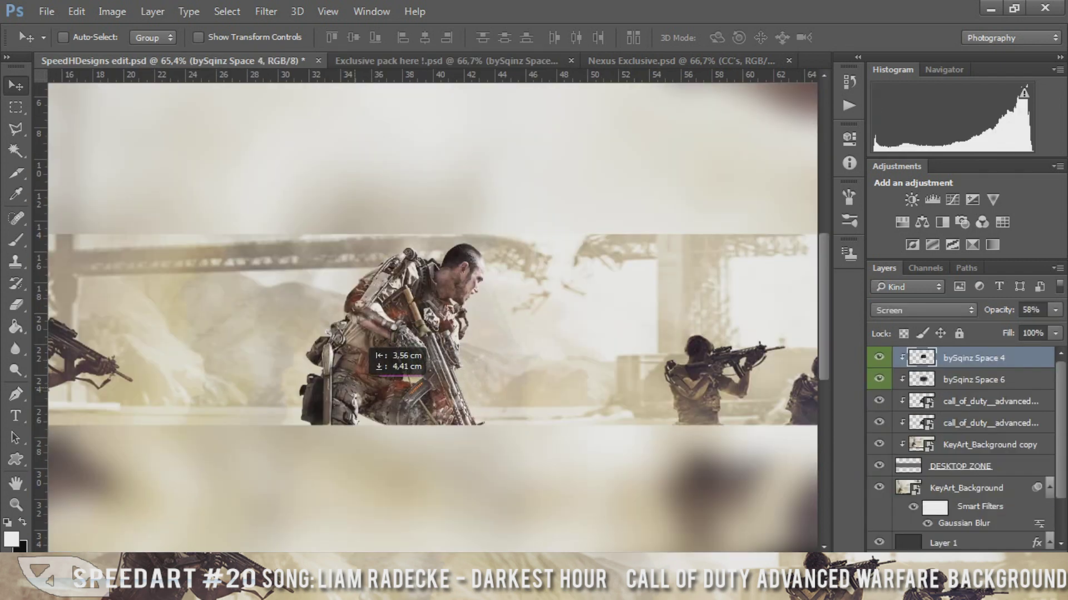
key(ctrl+Tab)
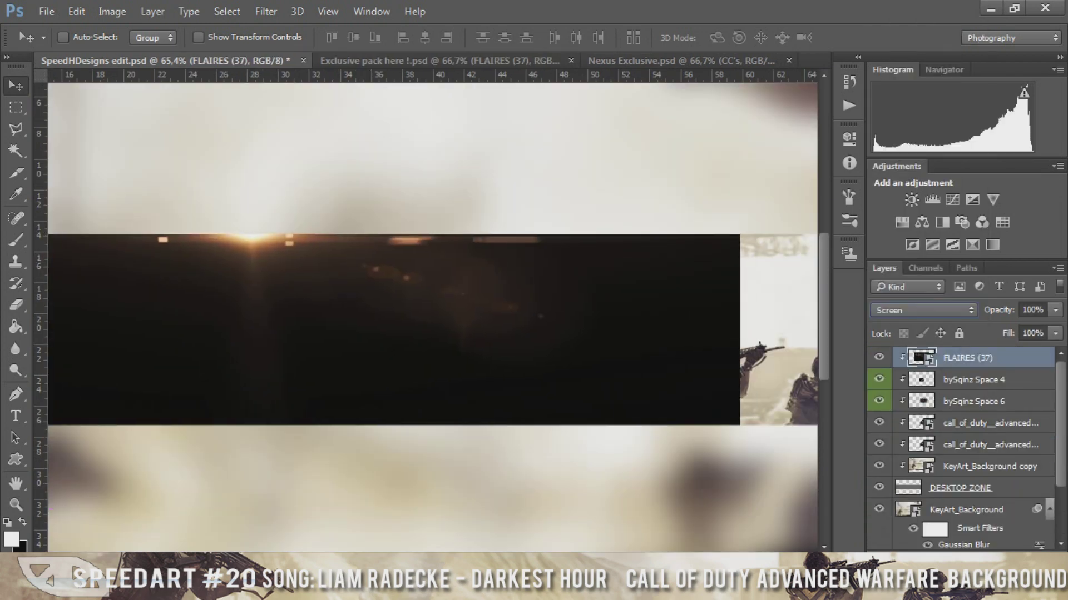
Position the FLAIRES (37) flare and add Glass-5 to the banner in Screen mode
drag(504, 267, 515, 267)
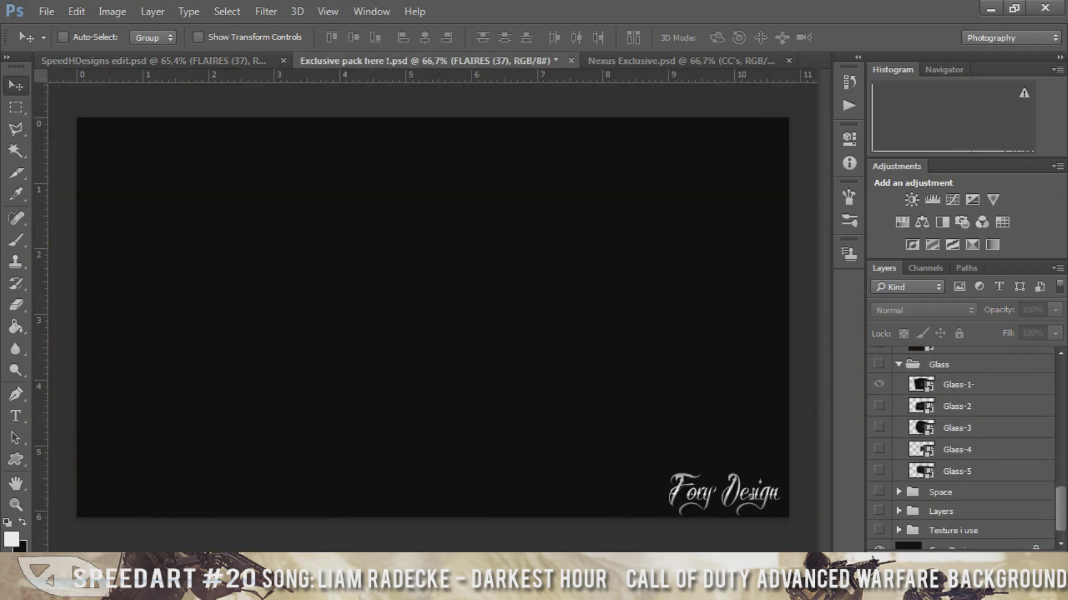
drag(403, 270, 612, 342)
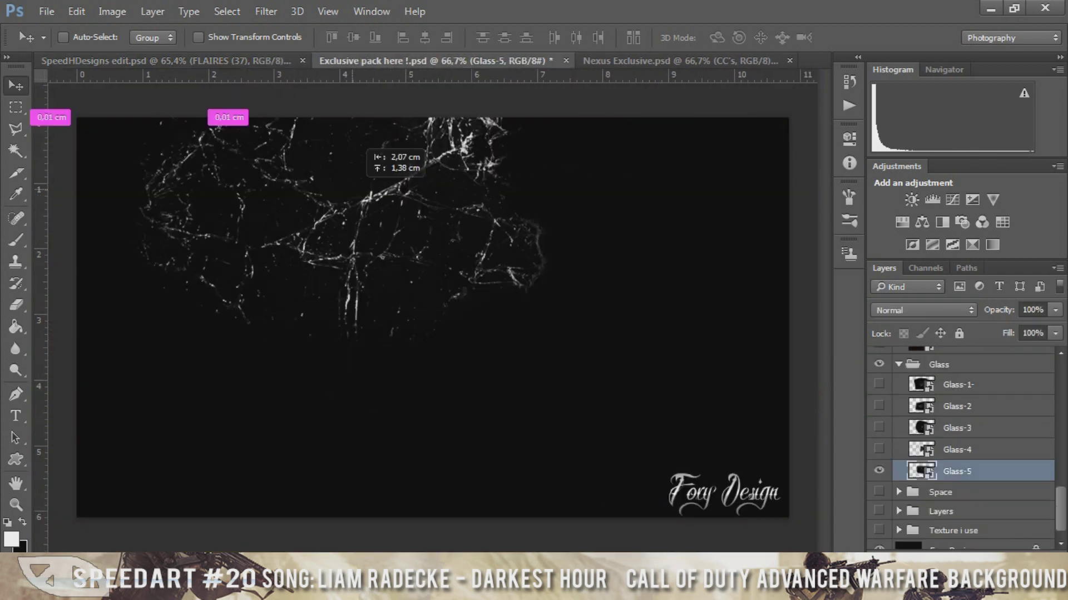
click(923, 310)
click(884, 105)
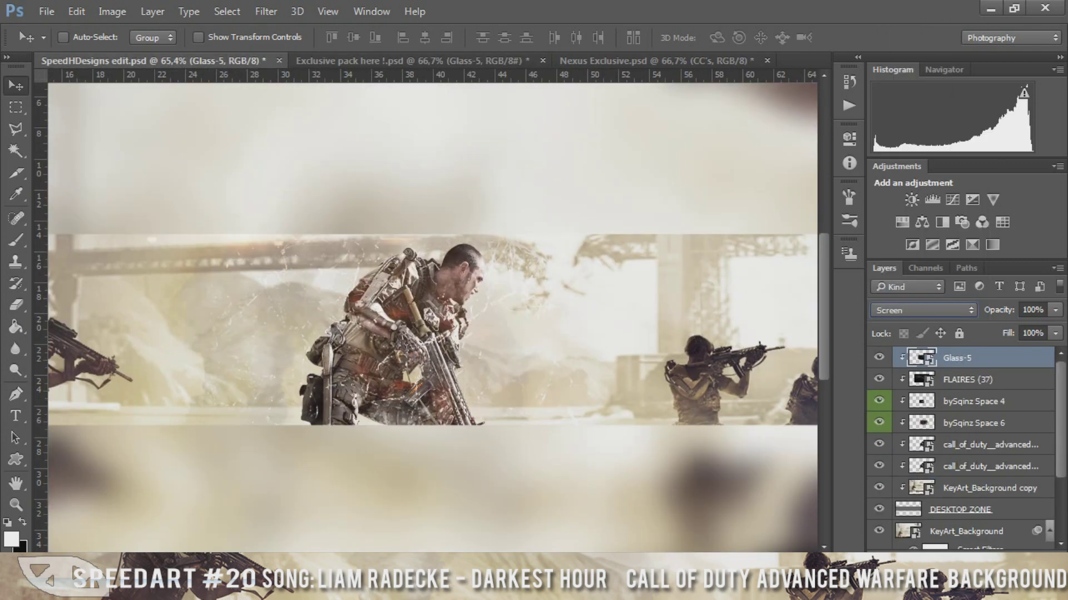
Rasterize the Glass-5 layer so it can be erased with the Eraser
key(e)
click(410, 350)
key(Return)
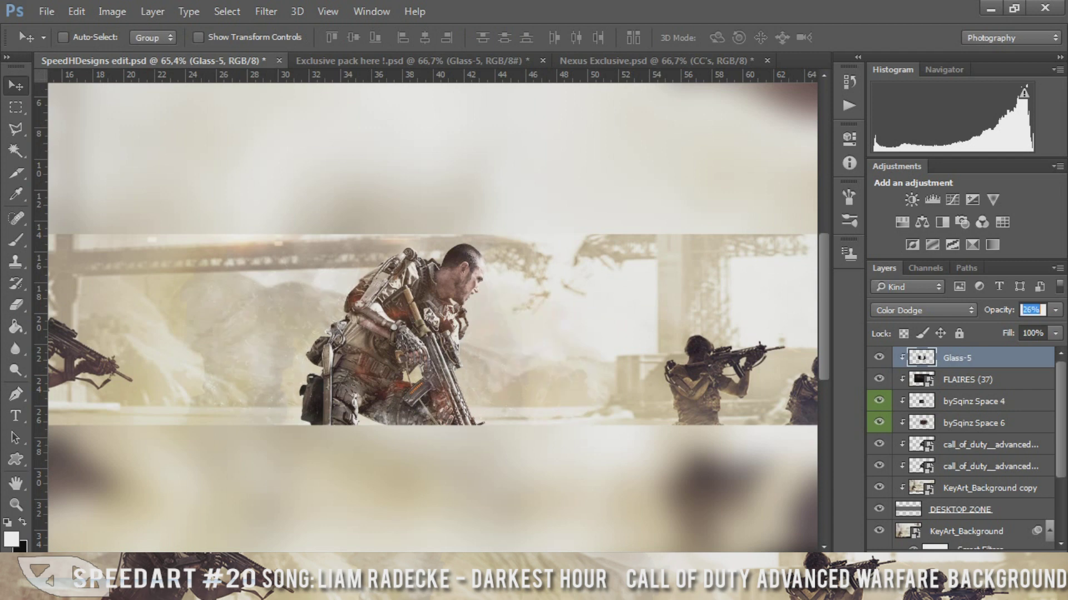
key(ctrl+Tab)
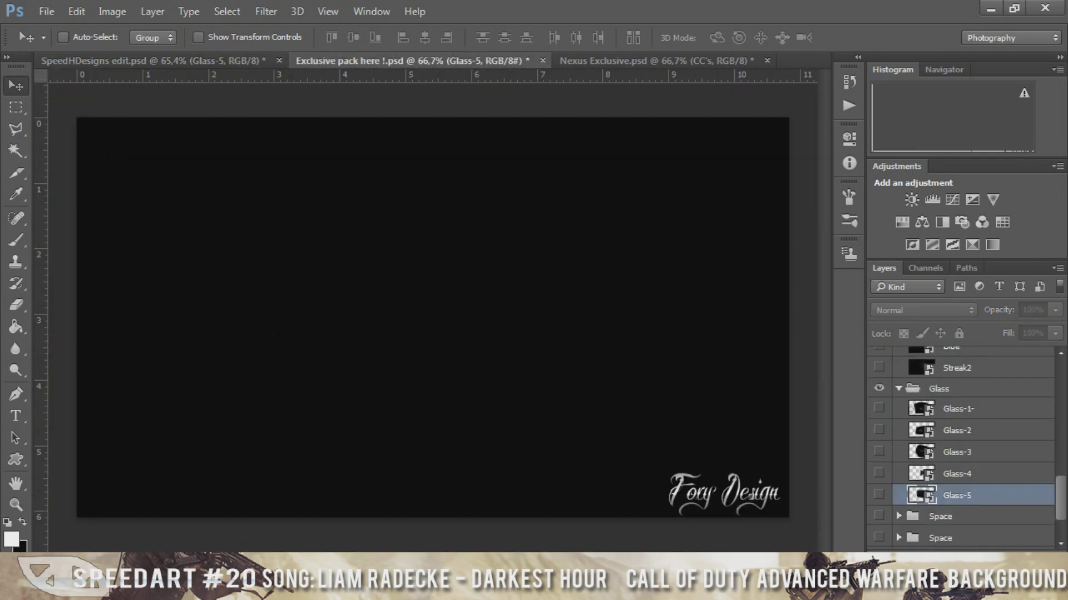
Bring the Space-3 texture into the banner and place a copy over the soldier
scroll(962, 445, down, 1)
drag(222, 167, 459, 327)
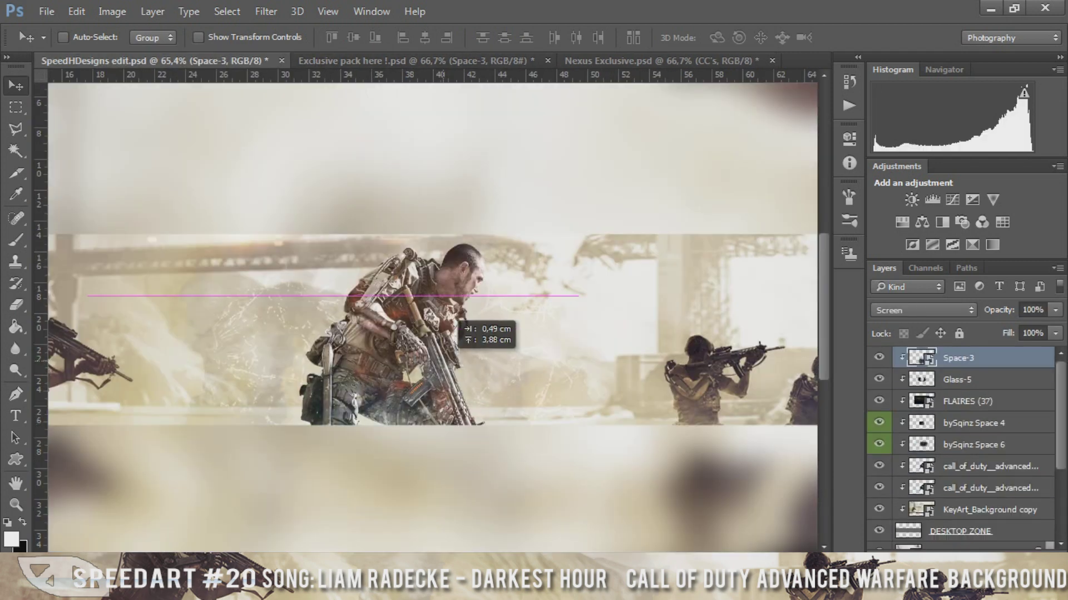
key(ctrl+Tab)
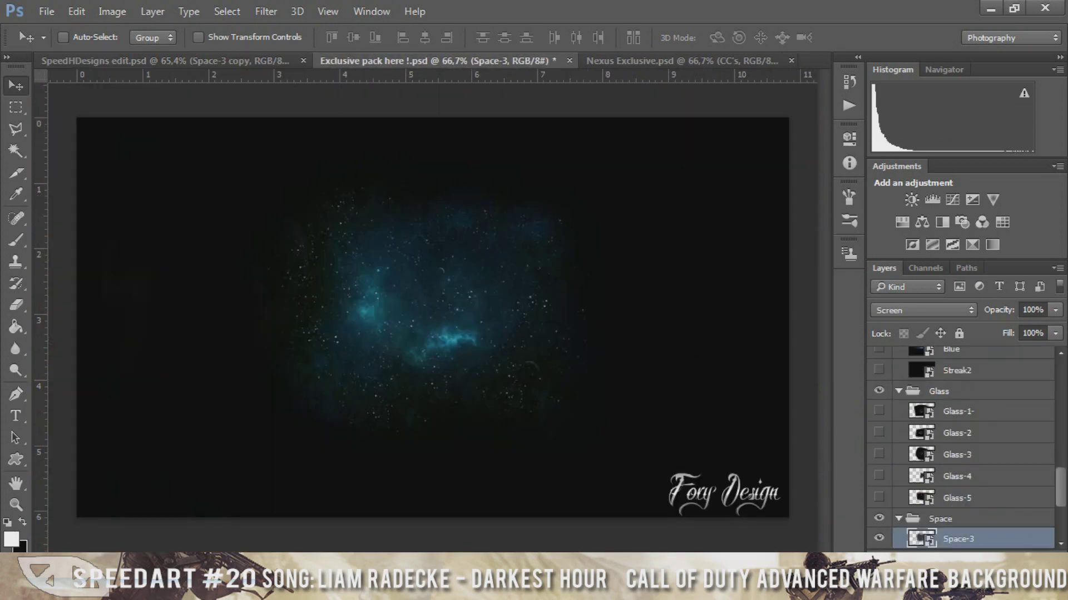
click(878, 496)
click(967, 496)
key(ctrl+shift+Tab)
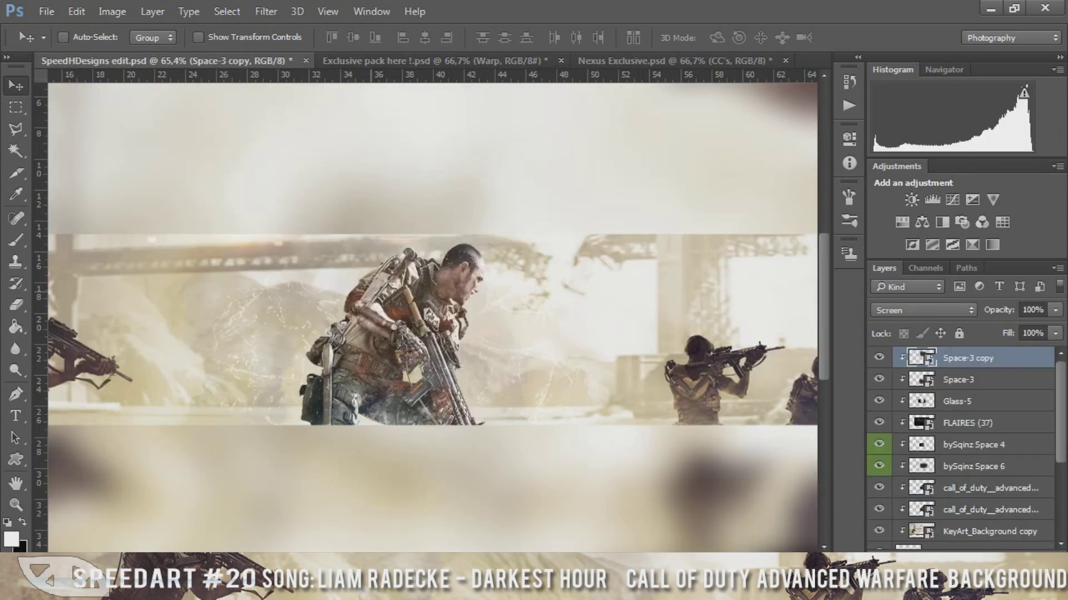
drag(451, 229, 415, 428)
key(ctrl+Tab)
Add the Warp lightning in Linear Dodge (Add) and rasterize it for erasing
mouse_move(312, 211)
mouse_down()
mouse_move(248, 163)
mouse_move(489, 292)
mouse_up()
click(923, 310)
click(901, 122)
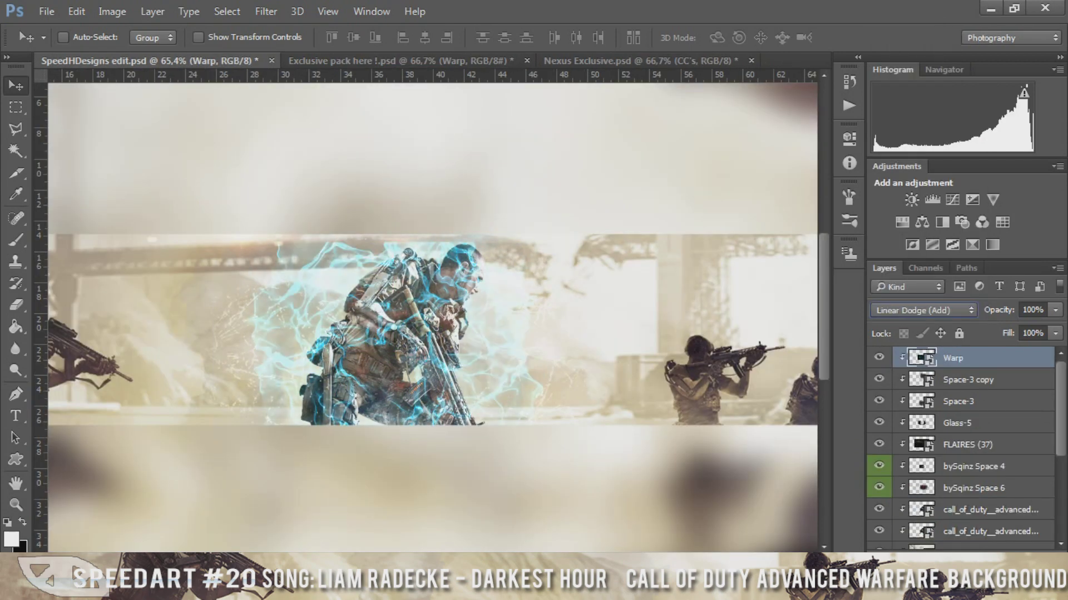
key(e)
key(Return)
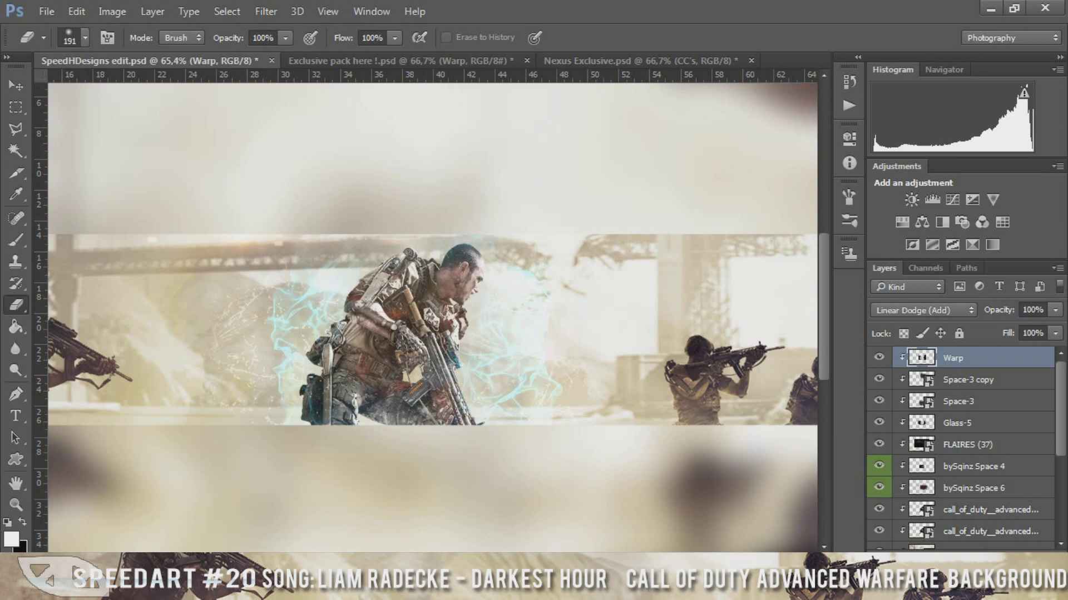
Hue-shift the Warp lightning with a clipped Hue/Saturation, merge into a smart object, and set Screen
click(902, 222)
drag(739, 234, 779, 234)
right_click(1007, 358)
click(717, 328)
right_click(945, 379)
click(715, 206)
click(923, 310)
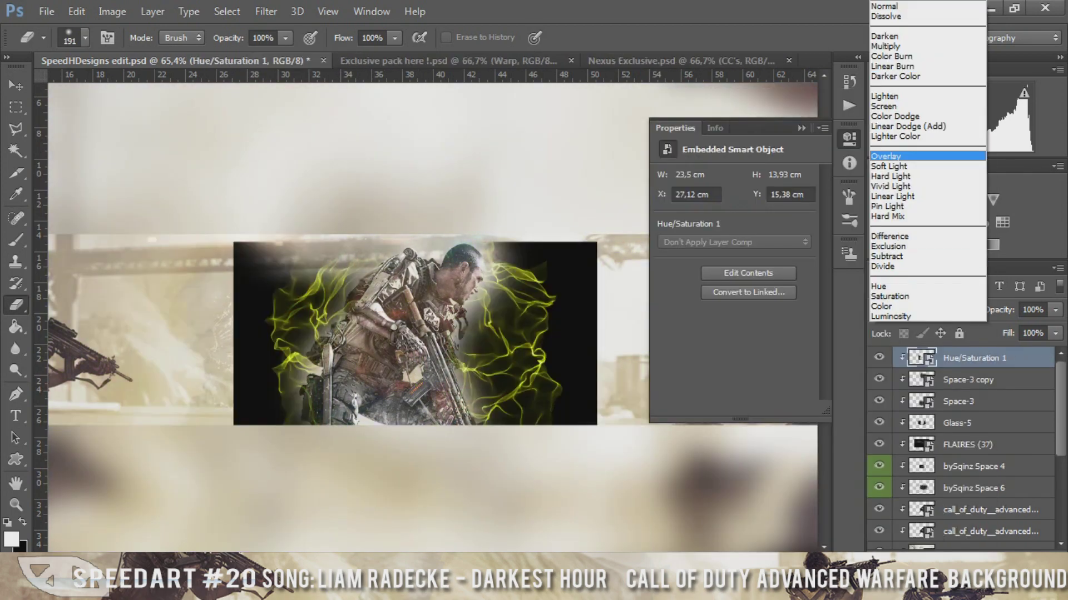
click(884, 102)
click(849, 138)
key(Escape)
key(v)
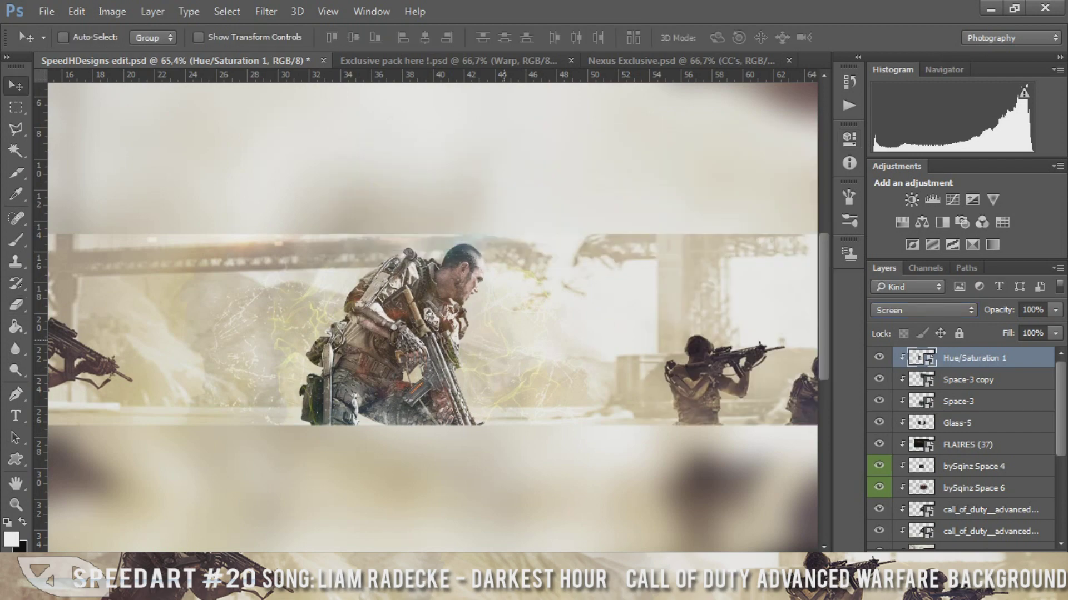
key(ctrl+Tab)
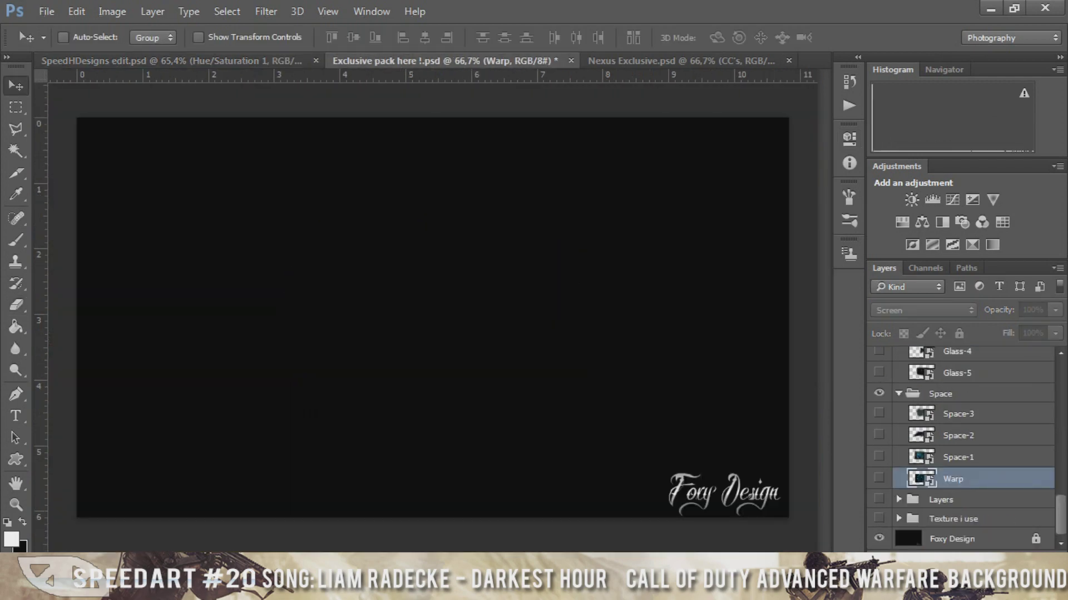
Place the 002_800x600 speckle texture over the soldier and erase it from the centre
click(899, 519)
click(879, 409)
drag(691, 512, 412, 264)
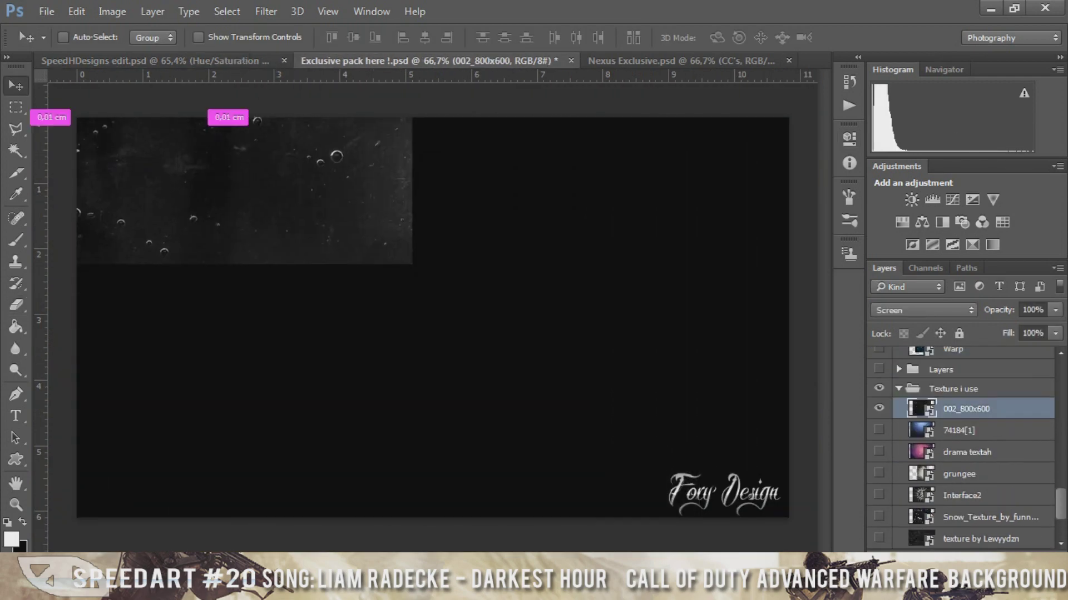
drag(257, 120, 456, 305)
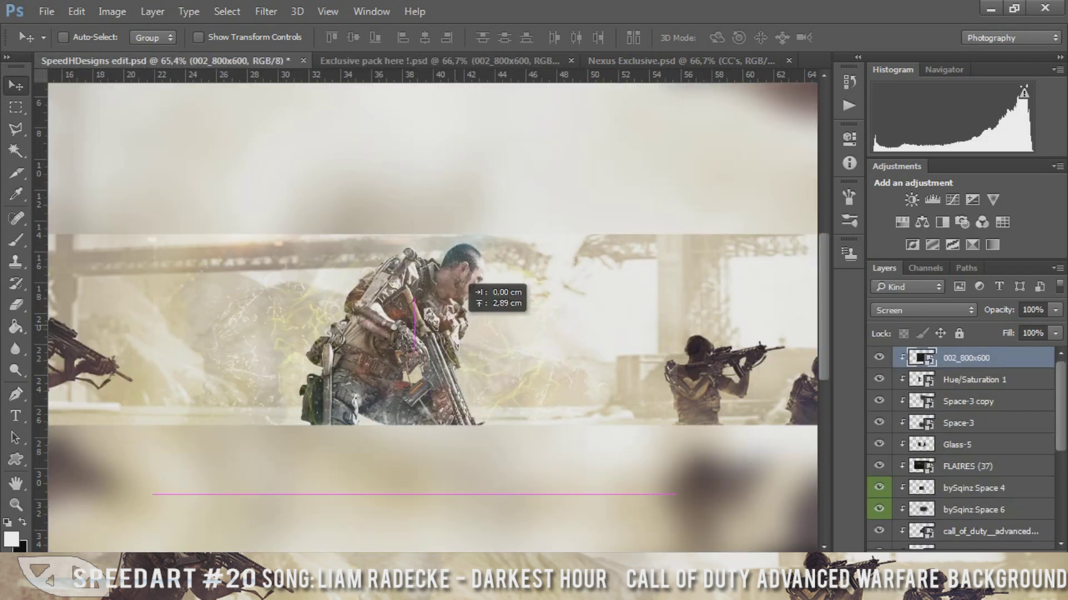
drag(432, 278, 521, 290)
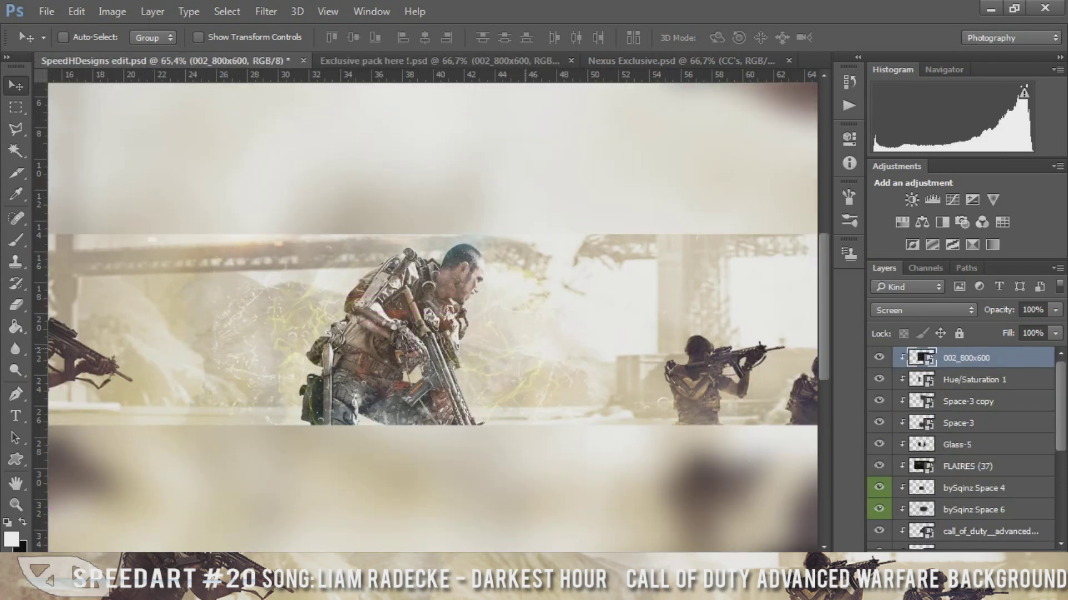
drag(662, 167, 450, 272)
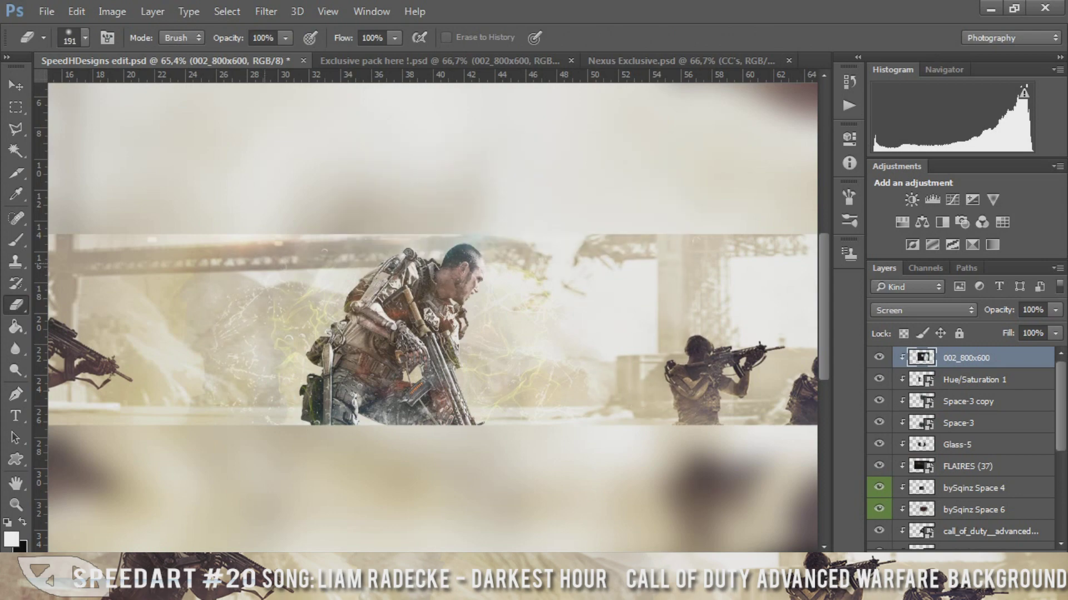
Bring in the triangle-mesh texture and blend it in Color Dodge
key(ctrl+Tab)
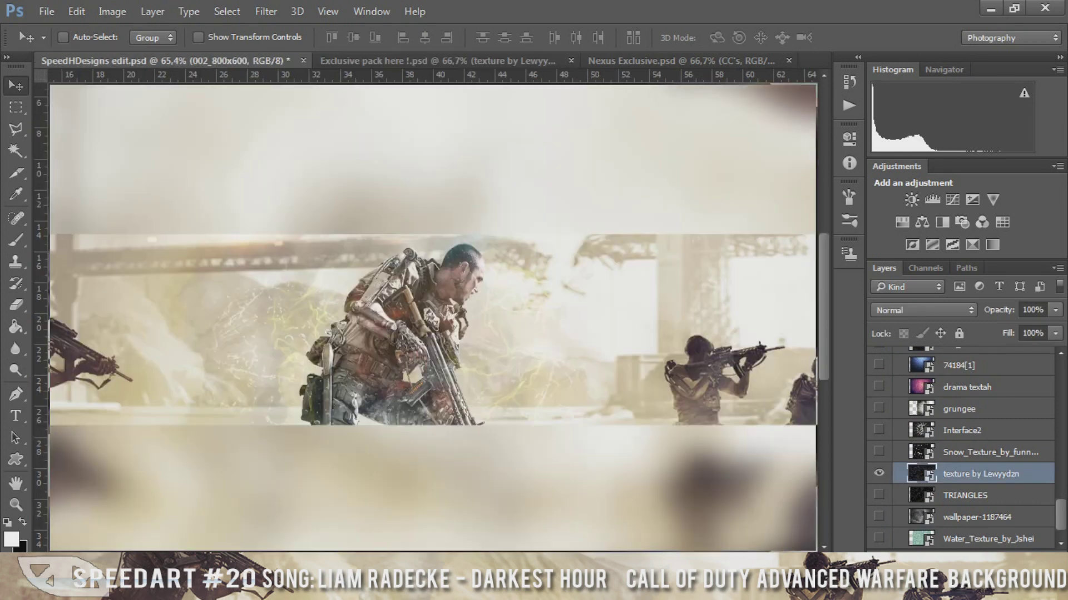
key(e)
click(923, 310)
click(895, 117)
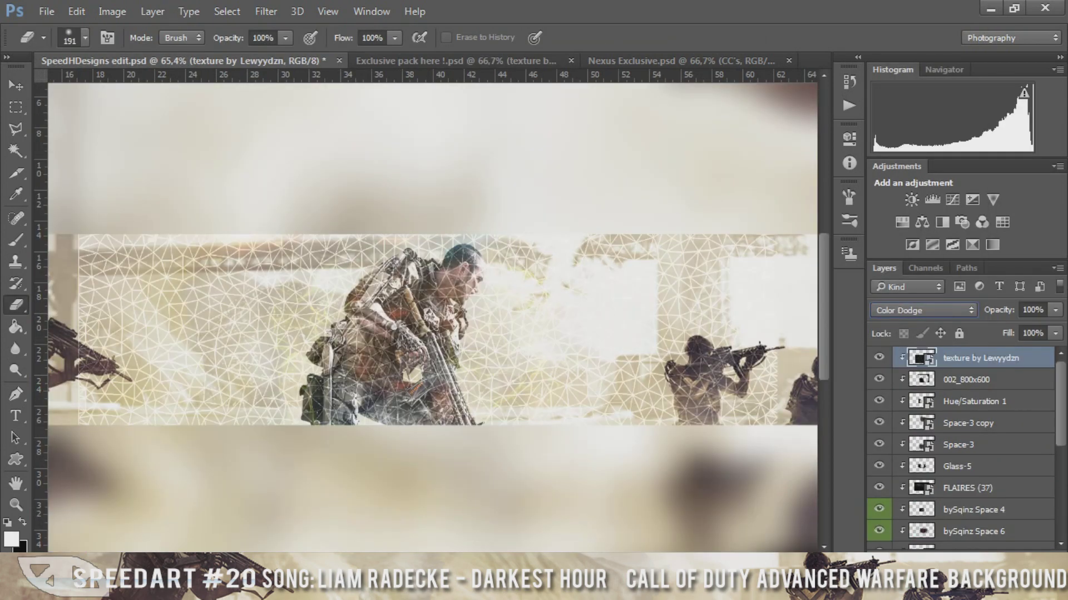
Rasterize the triangle-mesh texture and erase most of it from the banner
click(428, 333)
key(Return)
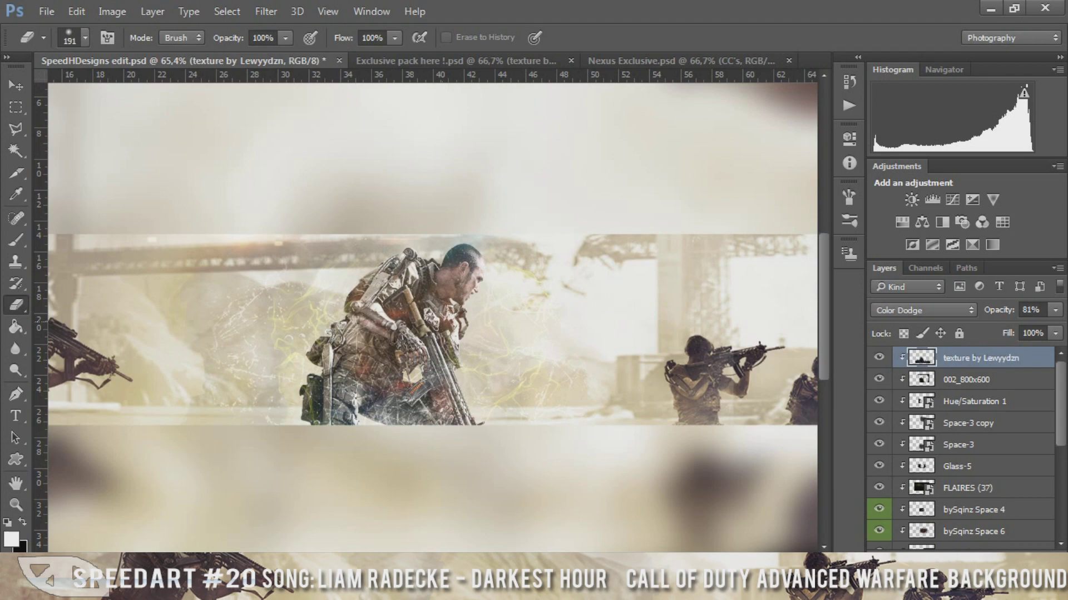
key(v)
Close the Exclusive pack without saving and select the Blue light layer in Nexus Exclusive
key(ctrl+Tab)
key(ctrl+Tab)
key(ctrl+shift+Tab)
key(ctrl+w)
key(Escape)
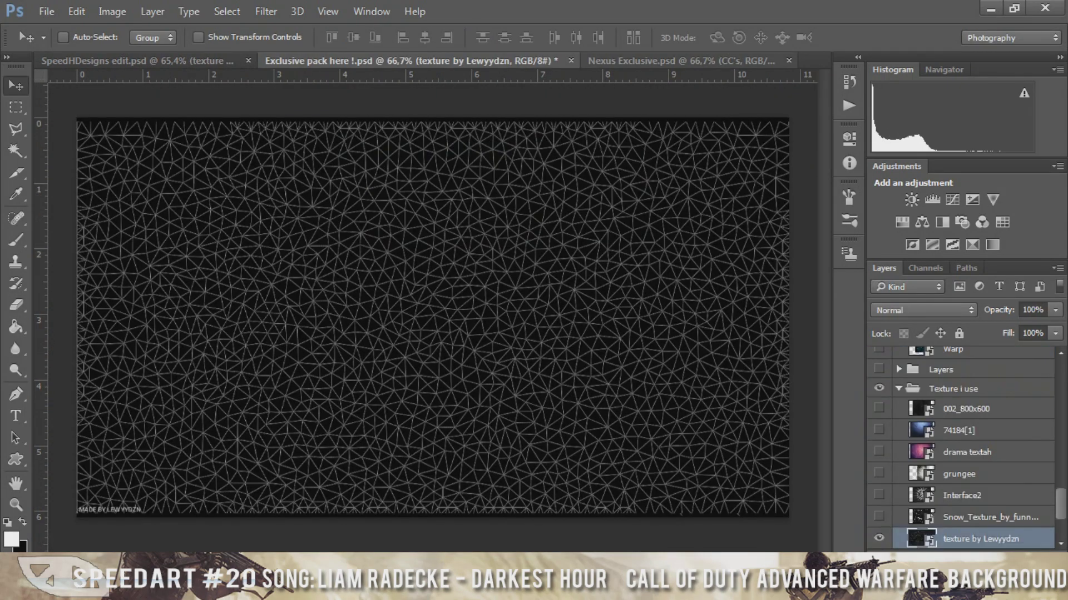
key(ctrl+Tab)
key(ctrl+shift+Tab)
key(ctrl+w)
key(n)
click(951, 418)
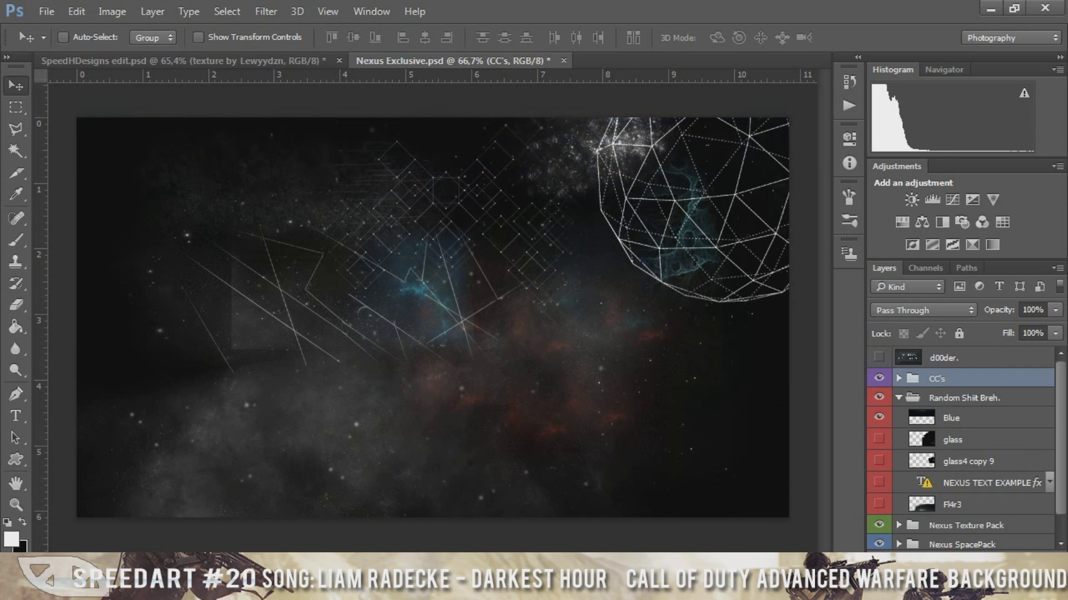
Bring the Blue light into the banner, hue-shift it, and merge it into a smart object
drag(423, 312, 473, 395)
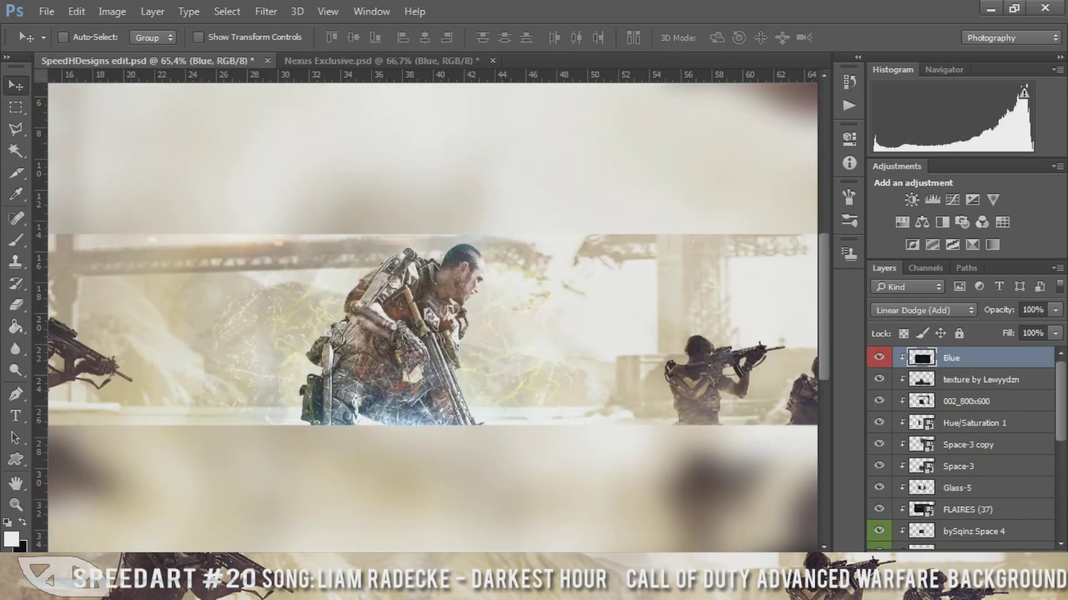
click(901, 222)
drag(734, 240, 691, 240)
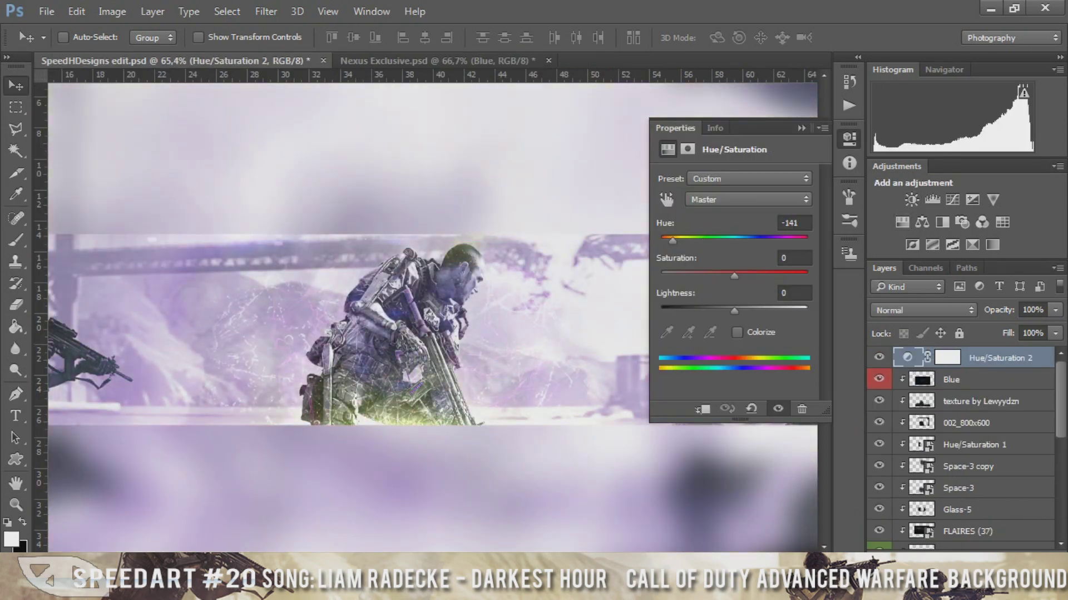
shift+click(974, 379)
right_click(974, 380)
click(696, 205)
Blend the coloured light as Linear Dodge (Add), nudge it right, and duplicate it
click(923, 310)
click(965, 100)
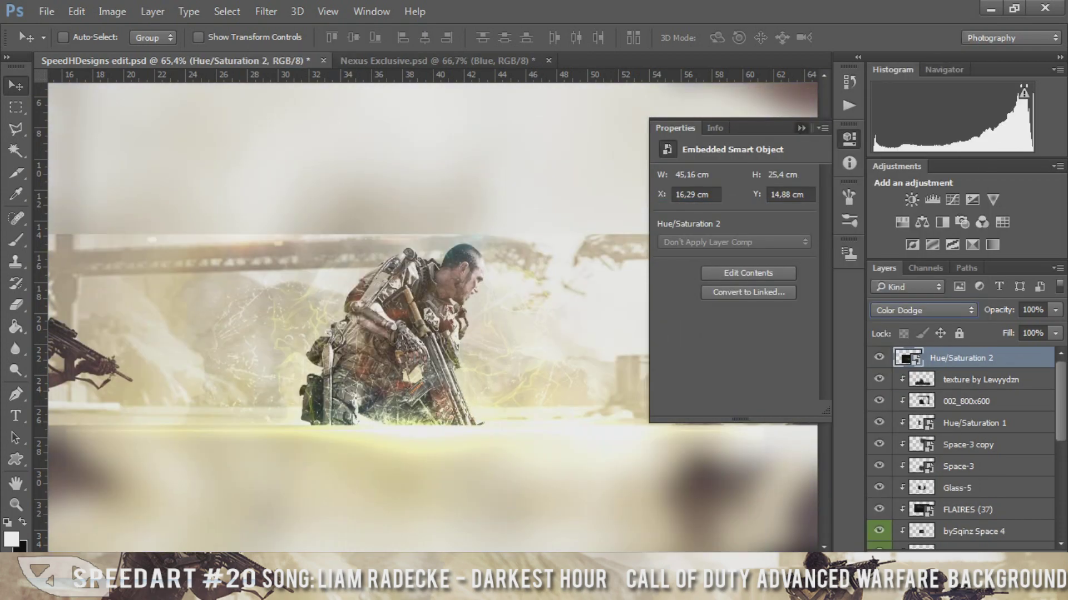
drag(520, 361, 544, 361)
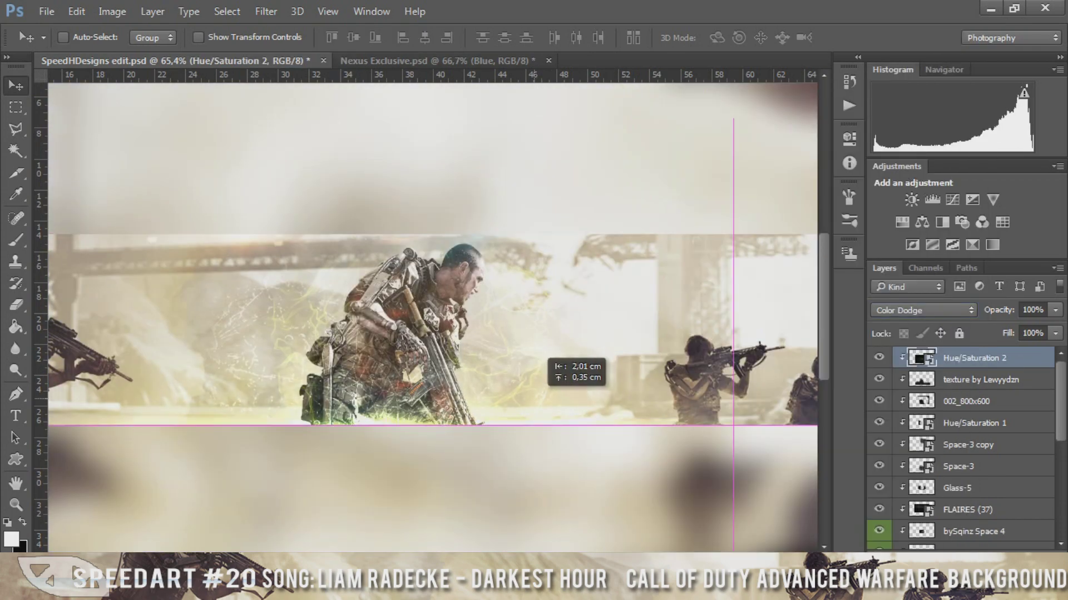
key(shift+plus)
key(shift+plus)
key(shift+plus)
key(shift+minus)
key(shift+minus)
key(shift+minus)
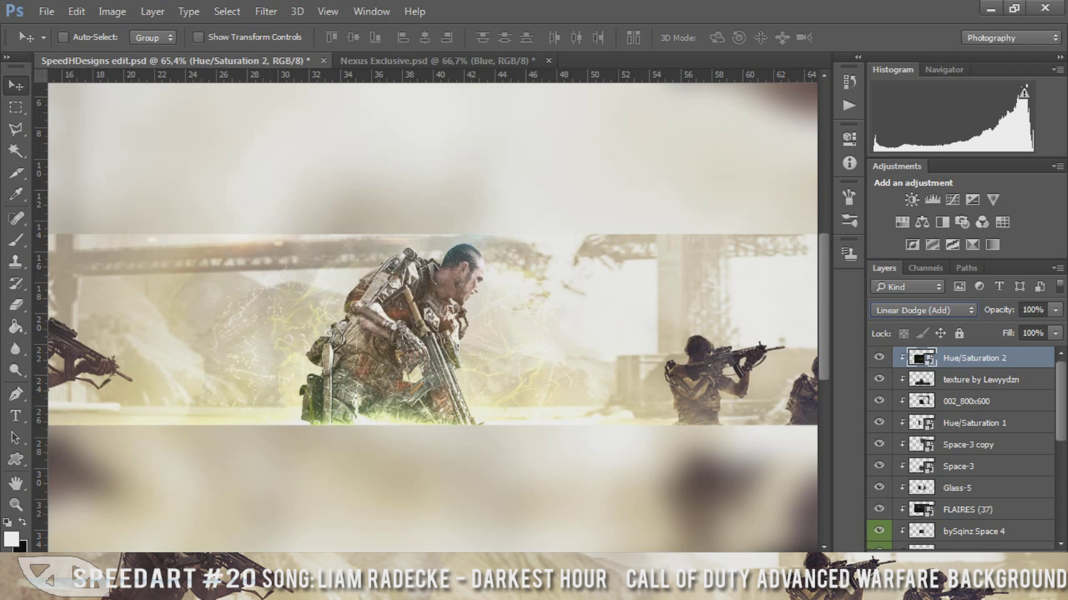
drag(490, 233, 649, 239)
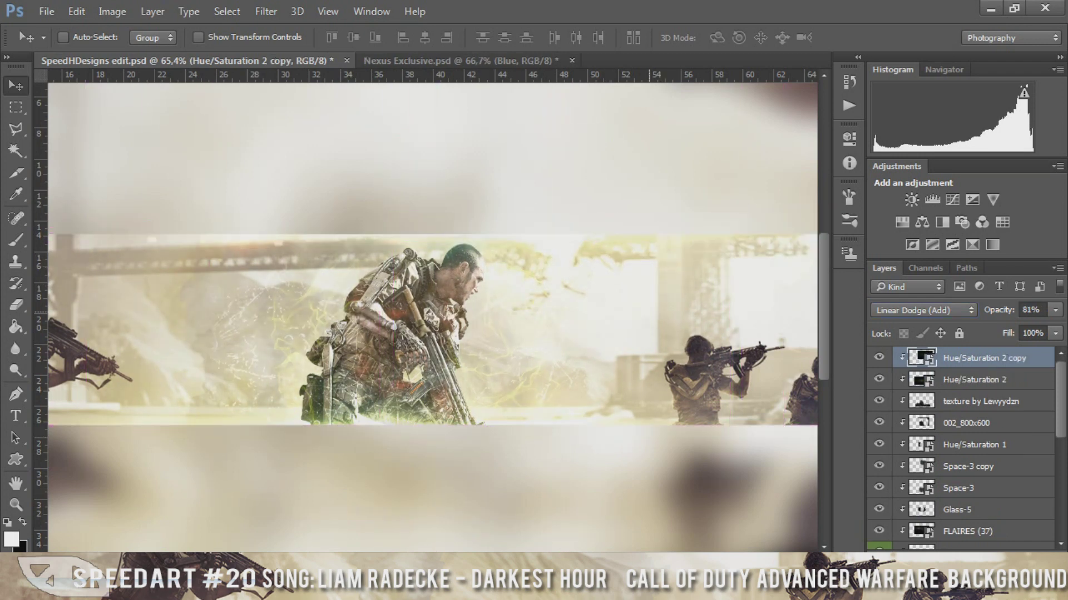
key(ctrl+Tab)
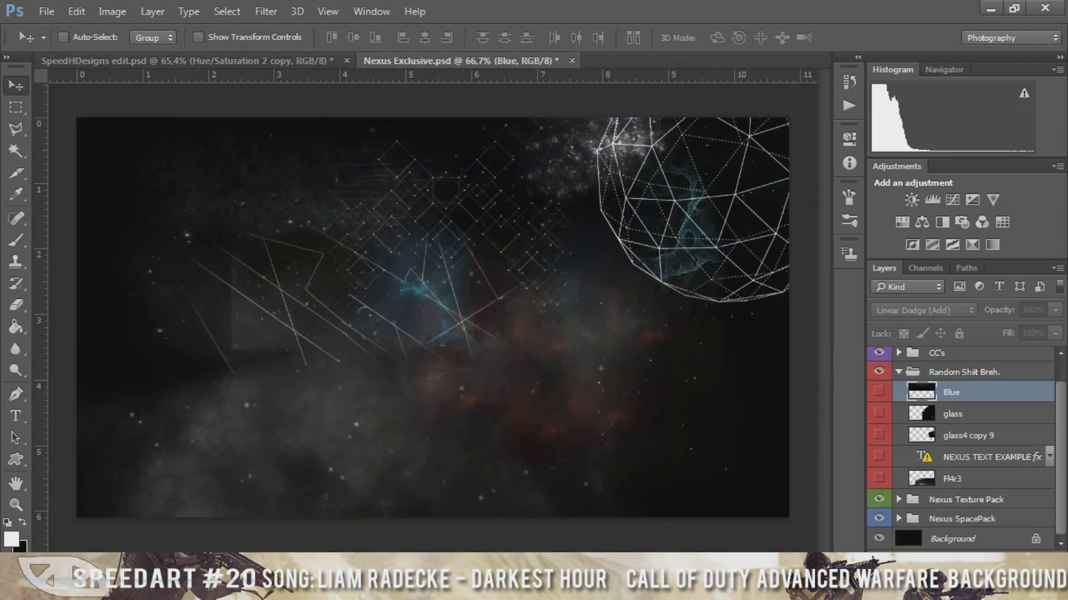
Bring the Fl4r3 flare into the banner and position it over the soldier
click(952, 478)
mouse_move(445, 278)
mouse_down()
mouse_move(455, 225)
mouse_move(514, 248)
mouse_up()
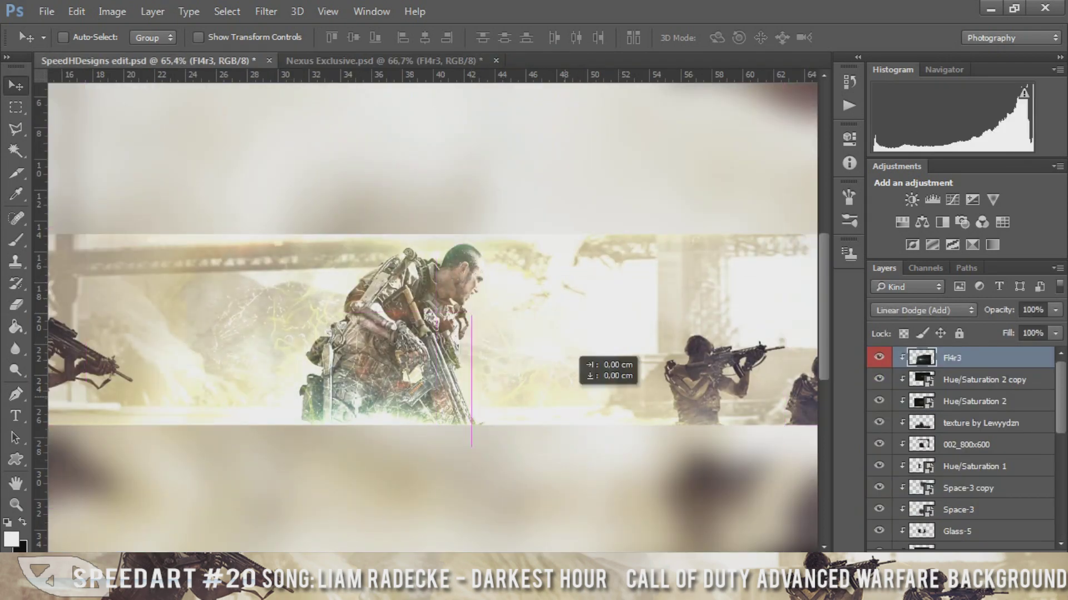
drag(372, 350, 475, 363)
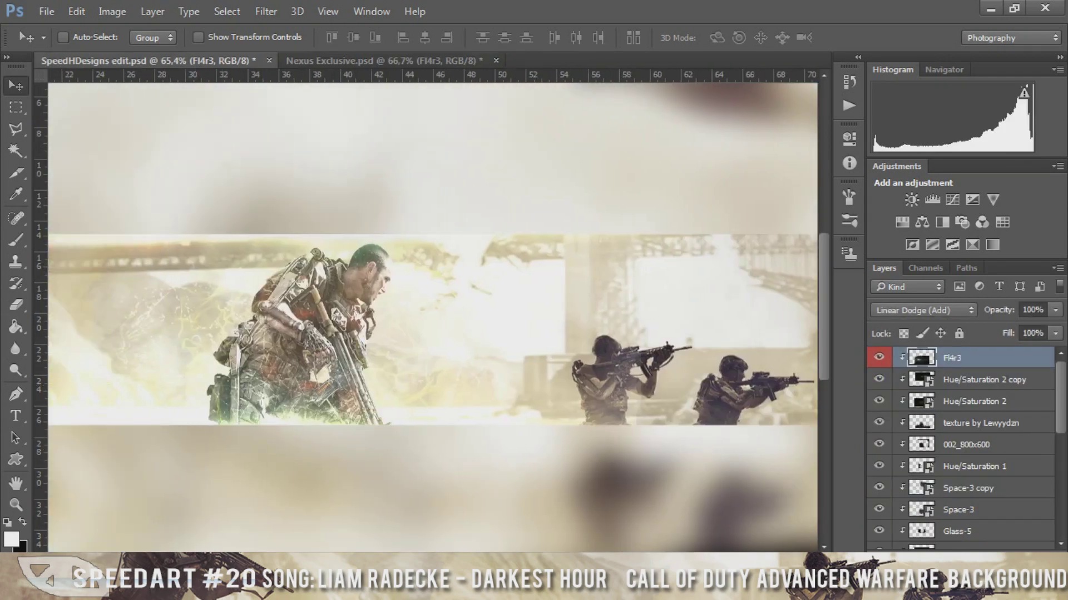
key(ctrl+Tab)
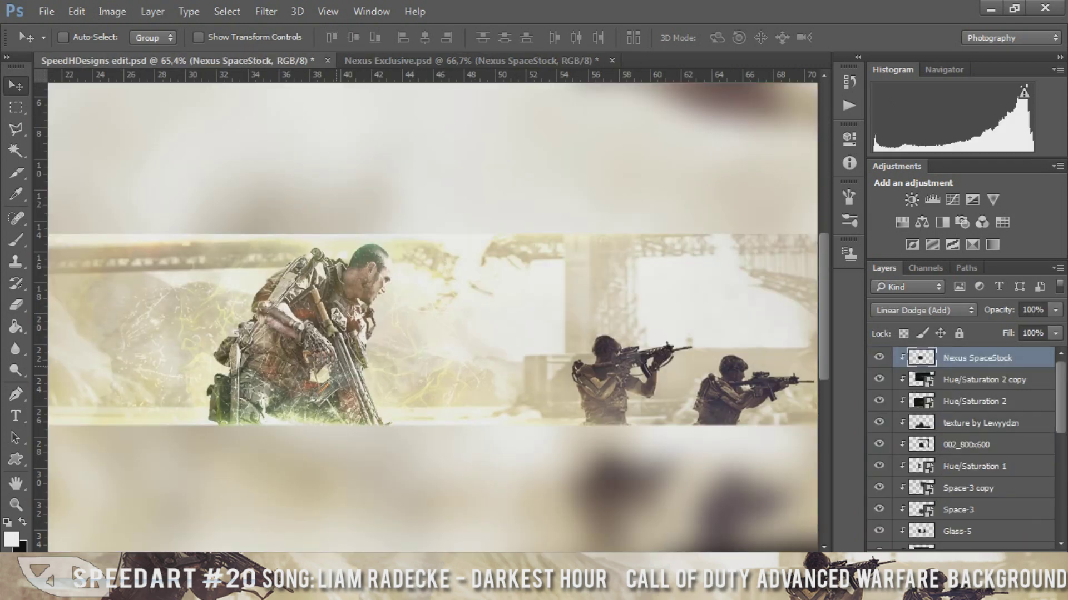
Duplicate the space overlay and add another Nexus SpaceStock layer, brightening its blend mode and opacity
drag(472, 278, 489, 261)
key(ctrl+Tab)
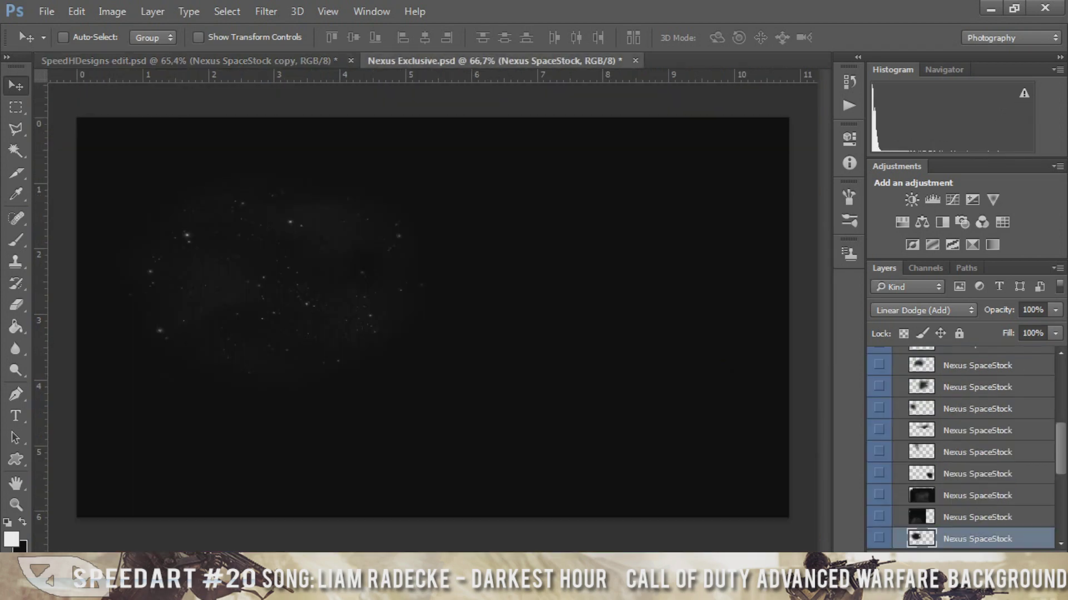
drag(433, 317, 178, 60)
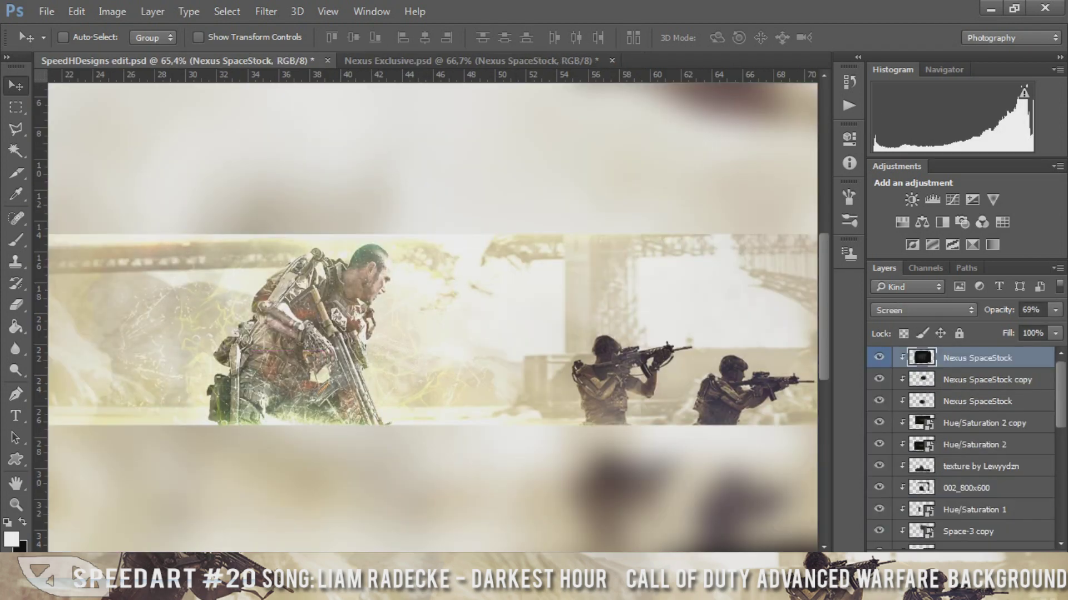
key(shift+plus)
key(shift+plus)
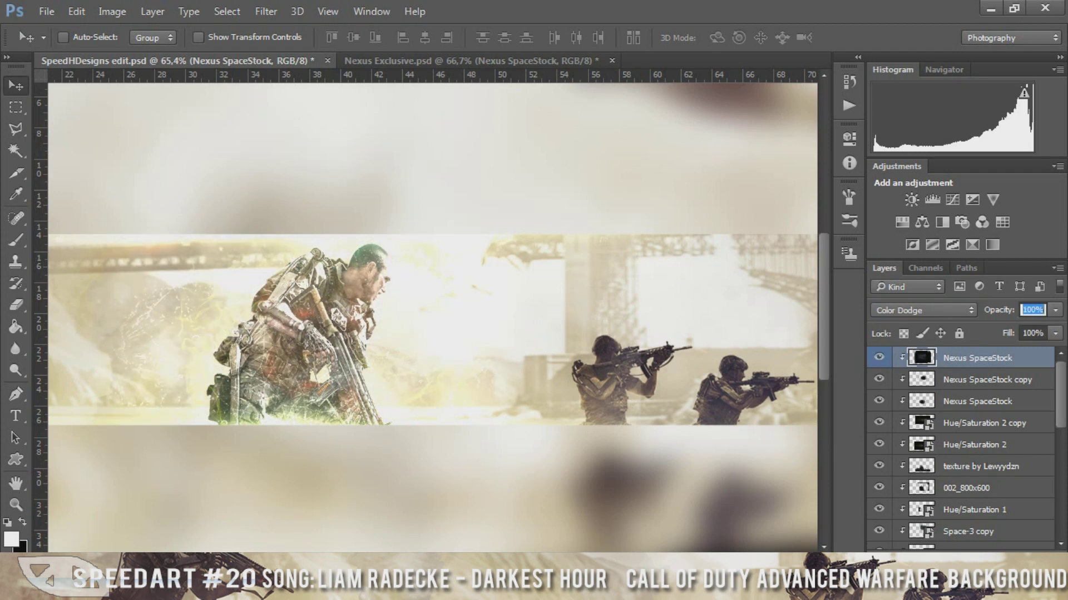
key(0)
key(0)
key(ctrl+Tab)
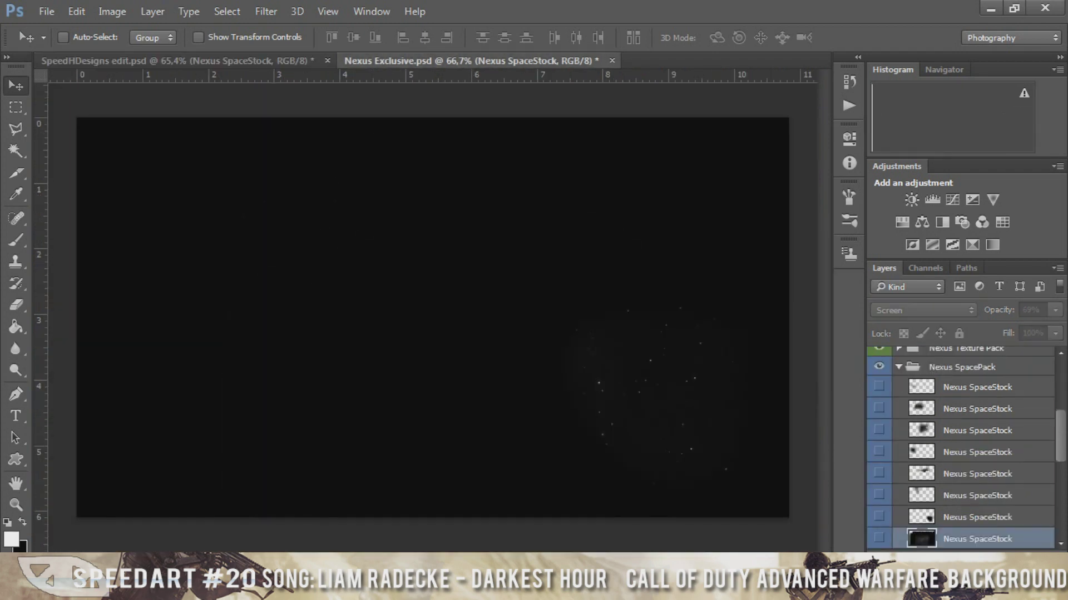
Bring in more SpaceStock overlays and place one over the left soldier
mouse_move(517, 294)
mouse_down()
mouse_move(423, 334)
mouse_move(666, 349)
mouse_move(648, 424)
mouse_move(655, 389)
mouse_up()
scroll(650, 400, left, 10)
drag(700, 339, 383, 332)
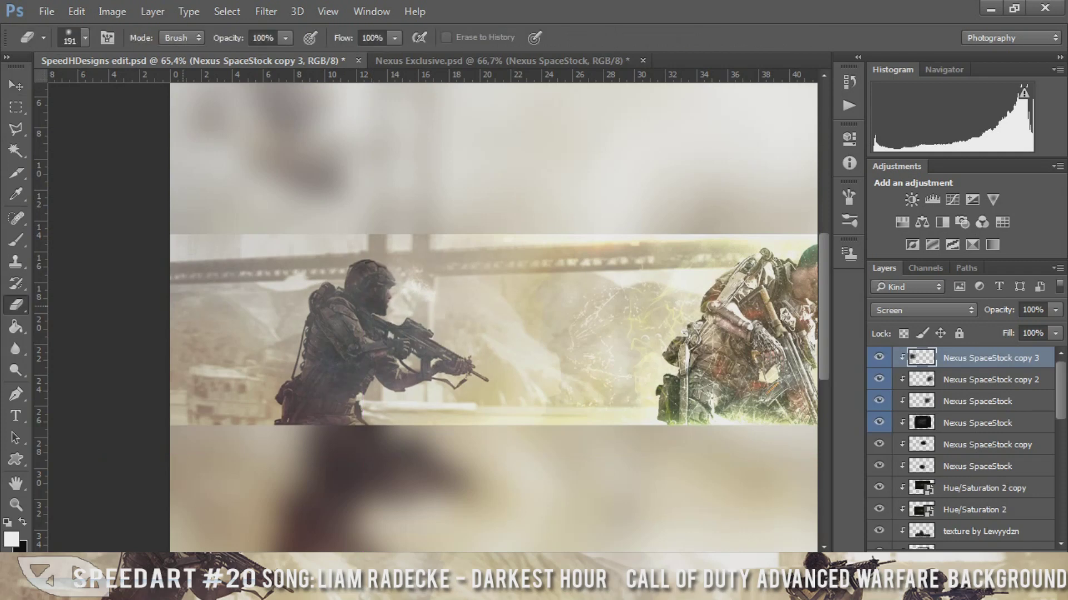
key(v)
scroll(432, 312, right, 5)
scroll(432, 311, right, 5)
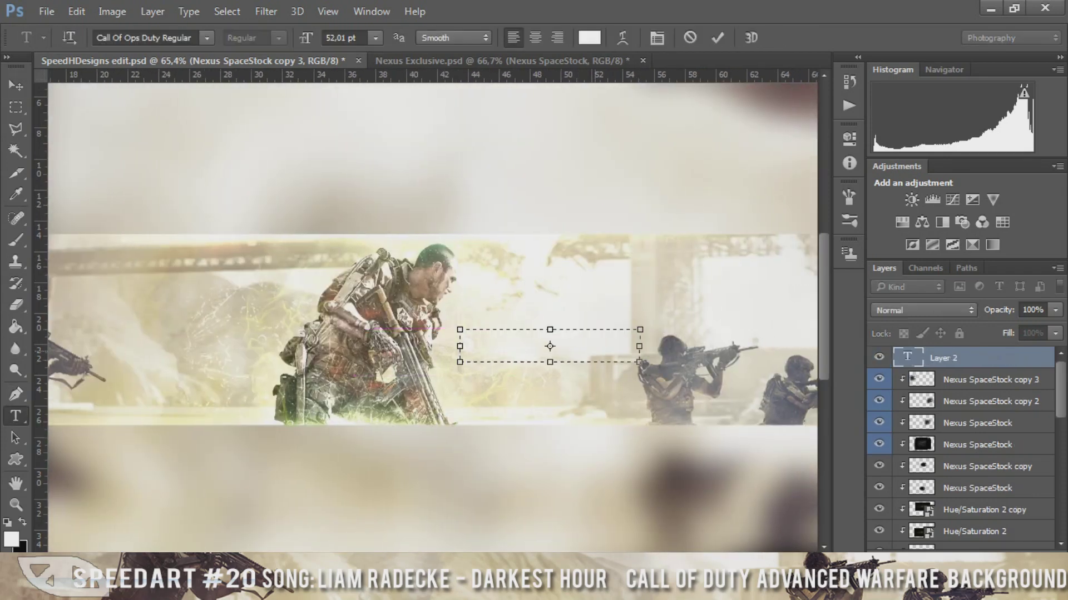
Colour the SPEEDHD text black and commit it
click(589, 38)
click(810, 207)
click(15, 85)
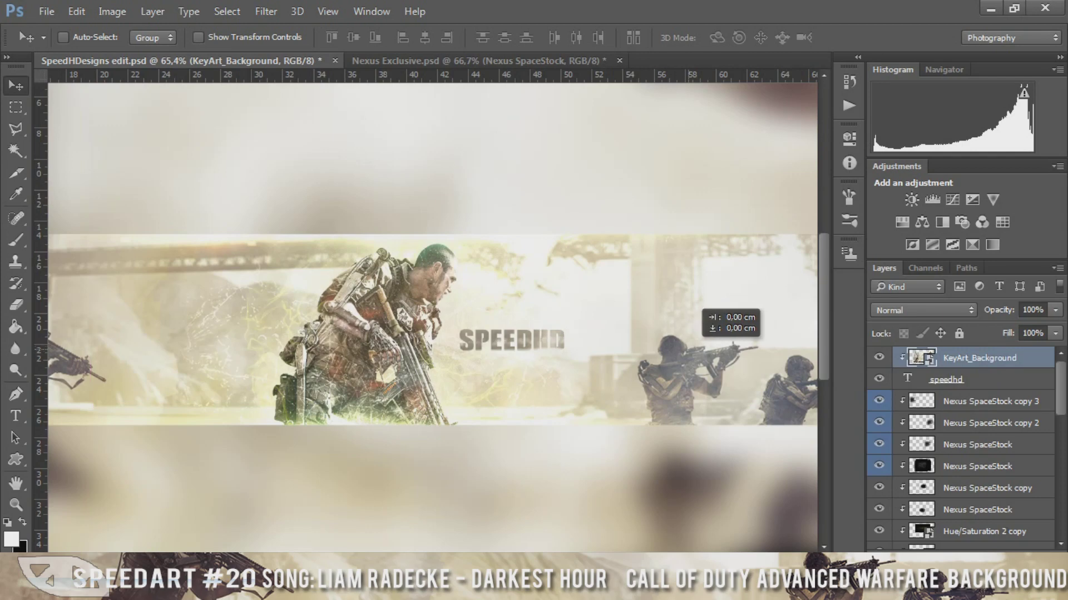
key(ctrl+Tab)
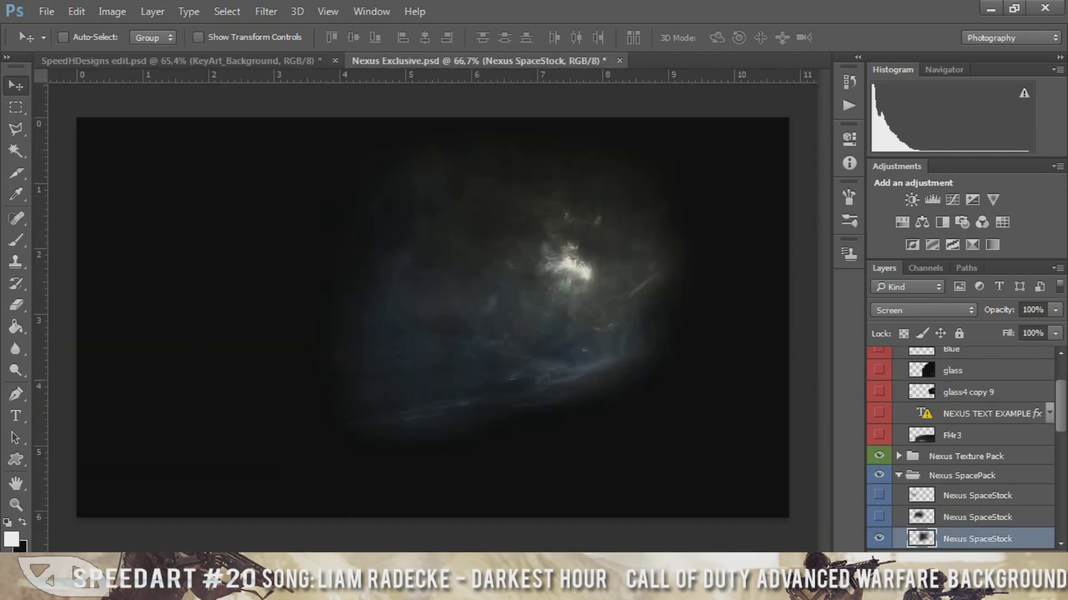
Copy the Nexus Exclusive CC's group into the banner and compare its Nexus Light and Nexus Grey grades
click(898, 378)
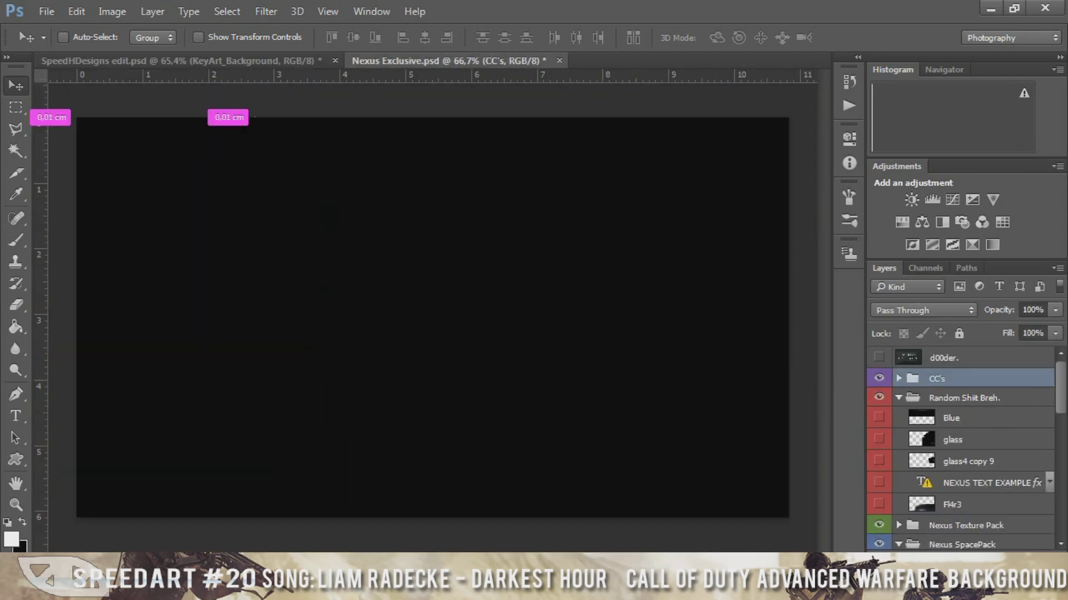
drag(937, 378, 389, 278)
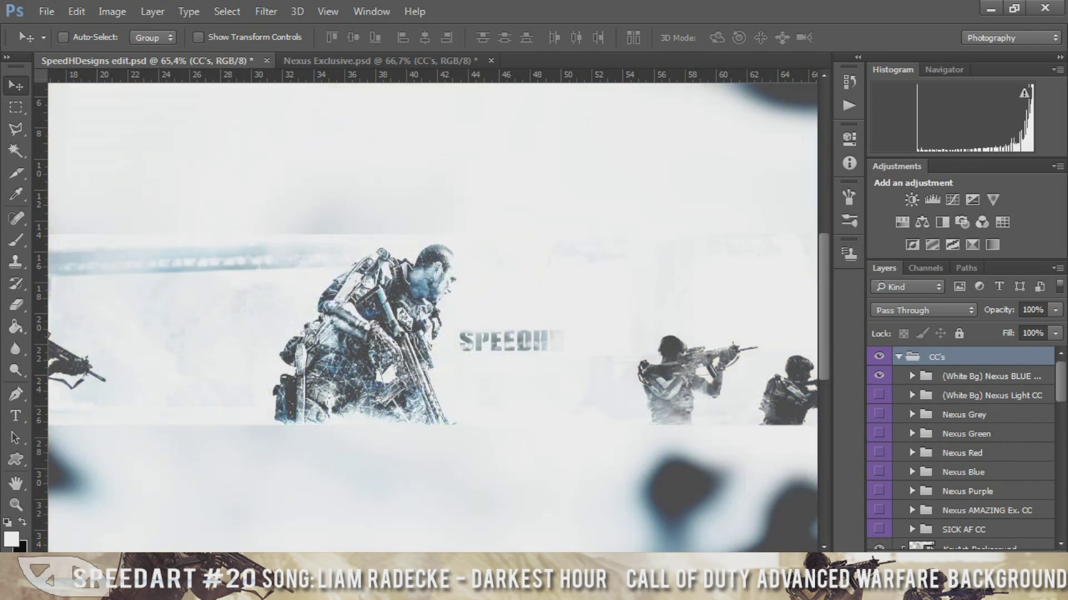
click(879, 396)
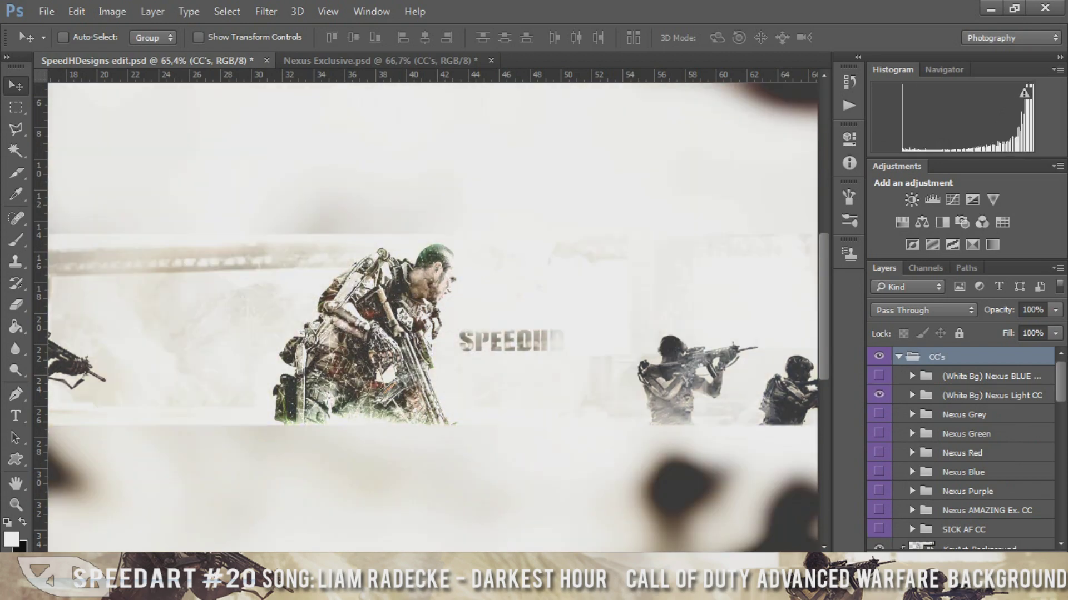
click(912, 395)
click(878, 396)
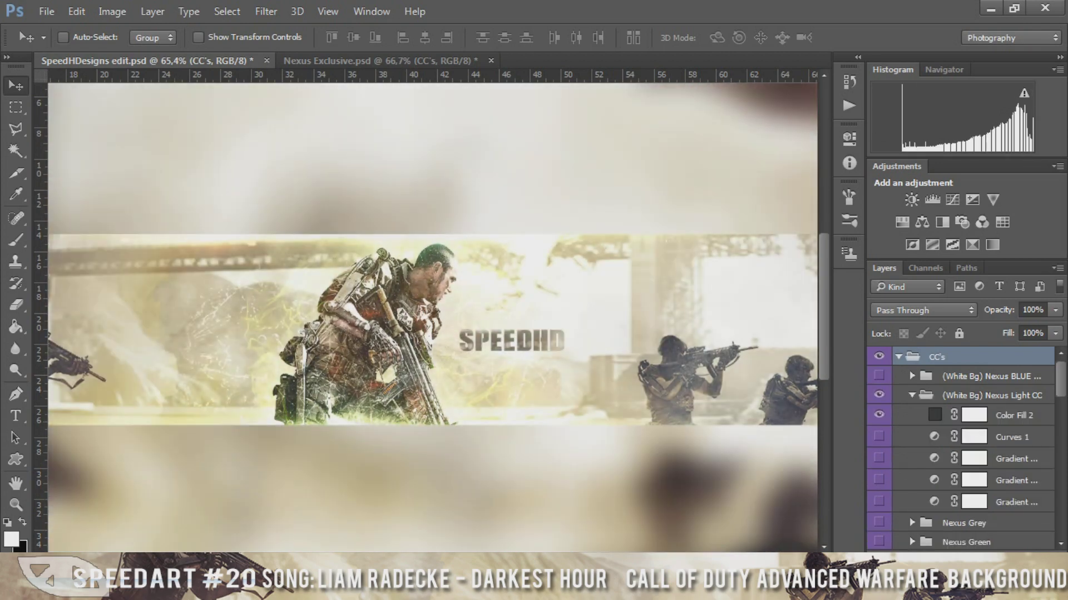
click(878, 523)
click(912, 395)
right_click(492, 589)
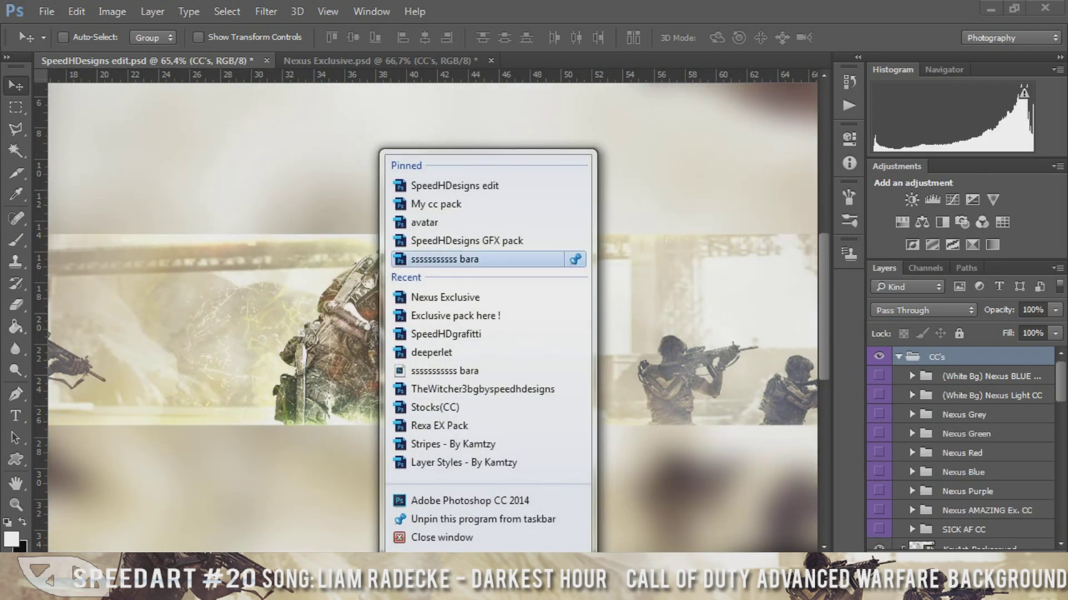
Open My cc pack.psd, apply Recon Custom CC to the banner, and hide a Brightness/Contrast layer
click(440, 208)
key(ctrl+Tab)
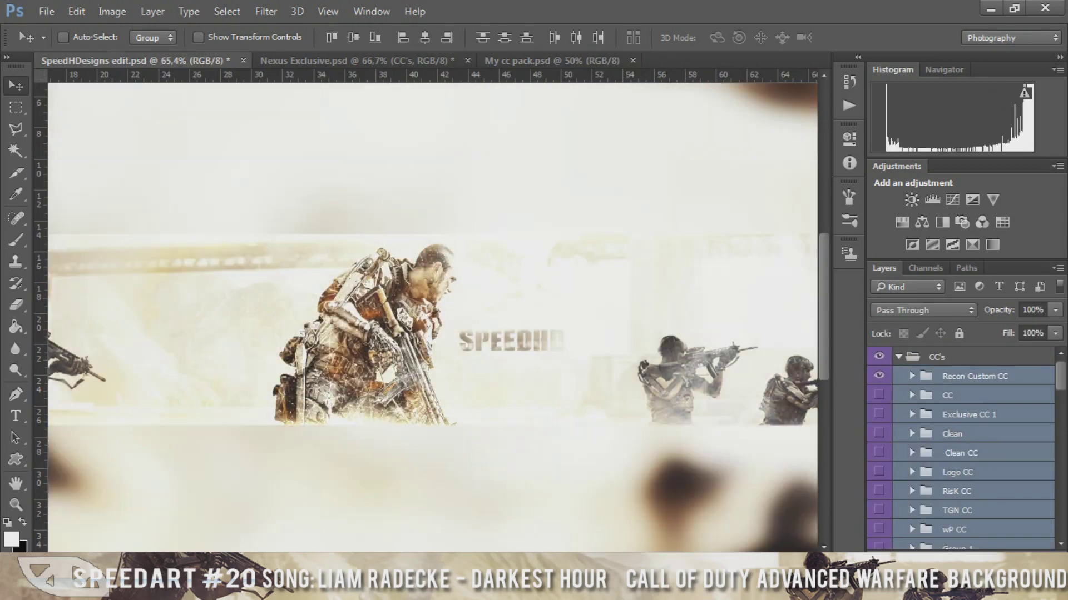
click(911, 376)
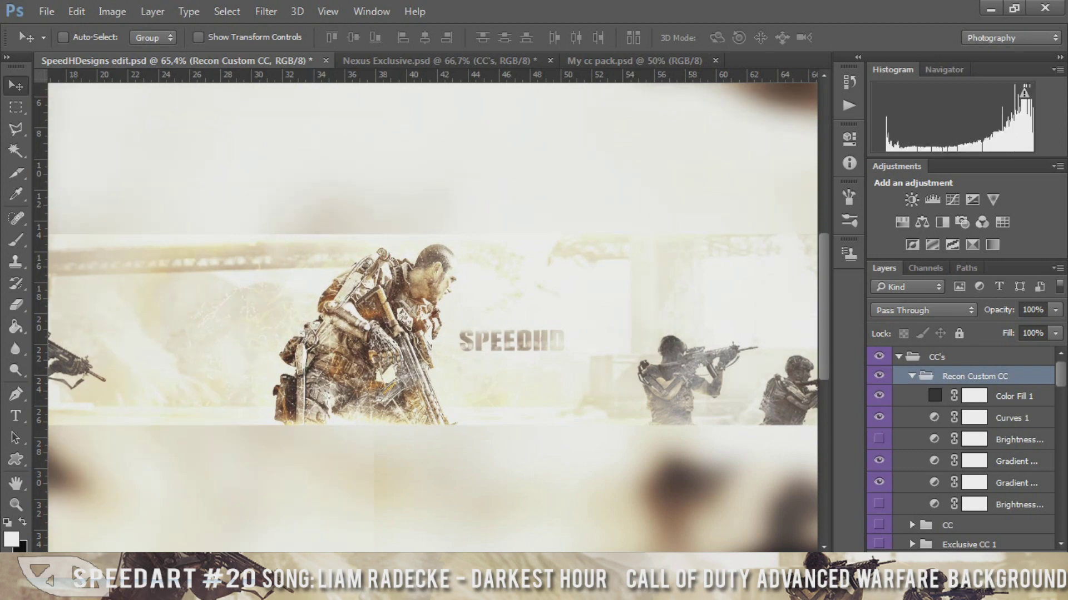
click(878, 439)
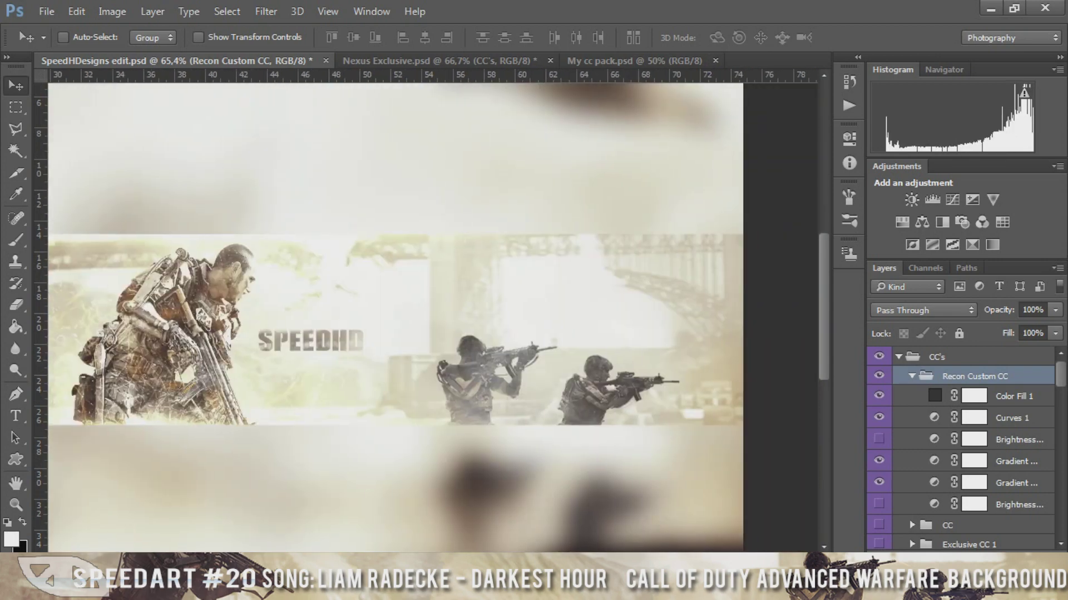